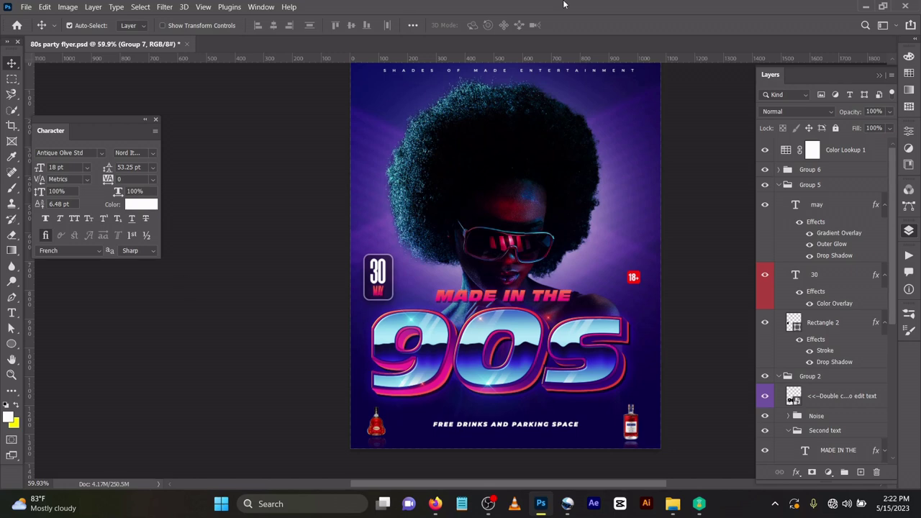
Open the Group 7 background smart object to examine its crossed purple line pattern, and close it again.
{"action": "scroll", "coordinate": [822, 221], "scroll_direction": "down", "scroll_amount": 3}
{"action": "scroll", "coordinate": [821, 220], "scroll_direction": "down", "scroll_amount": 5}
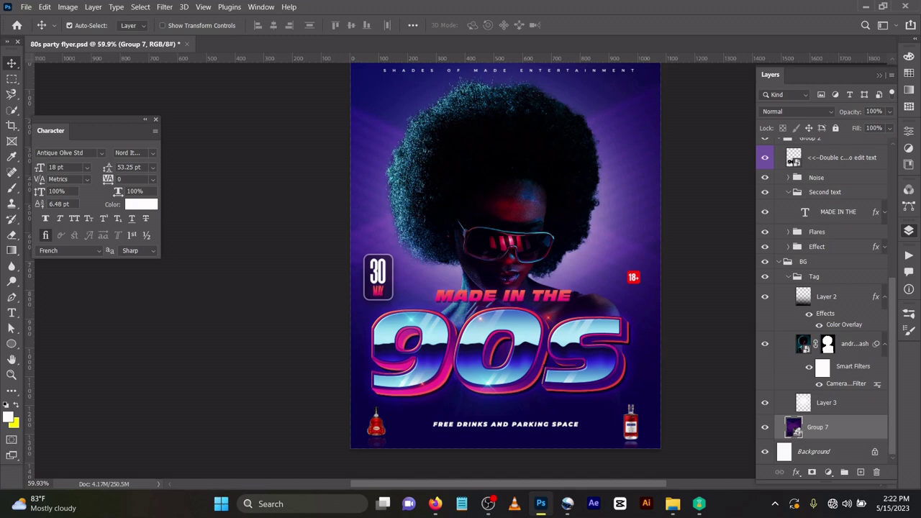
{"action": "double_click", "coordinate": [795, 431]}
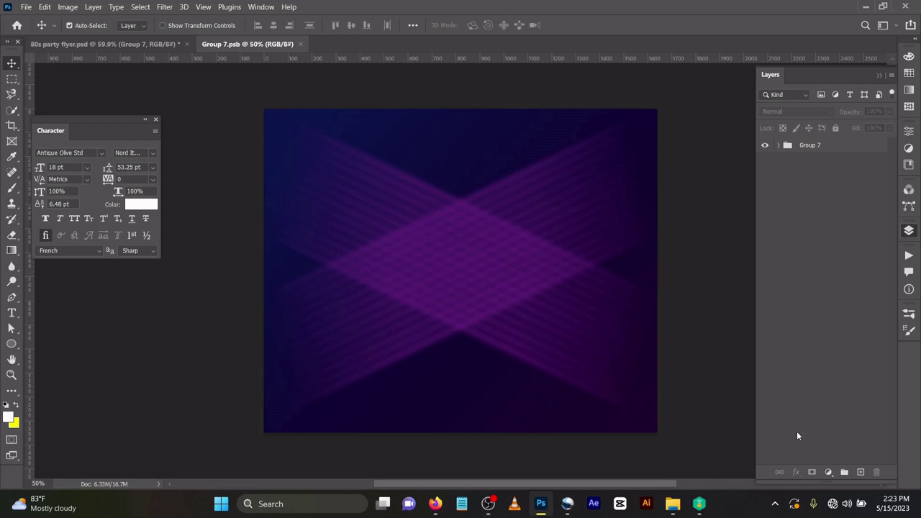
{"action": "left_click", "coordinate": [299, 45]}
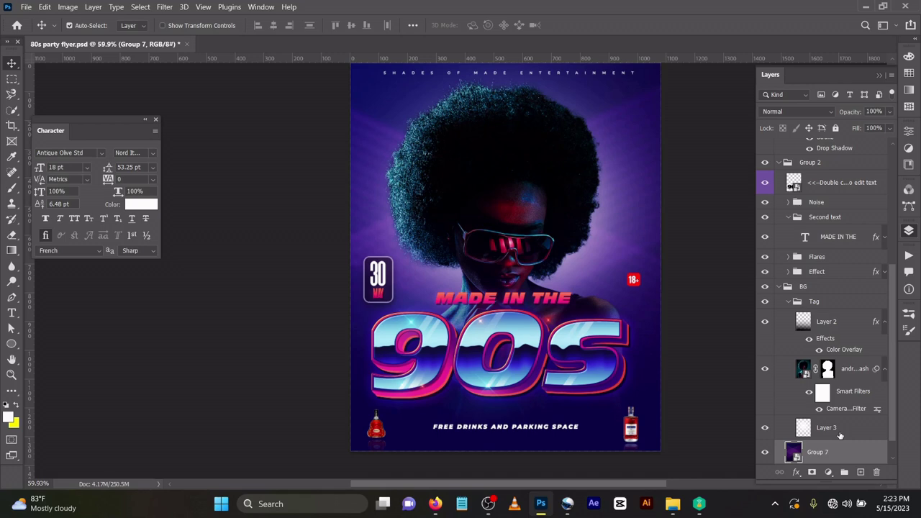
Hide the dark bottom gradient on Layer 2 and select the glow behind the woman on Layer 3.
{"action": "left_click_drag", "start_coordinate": [590, 257], "coordinate": [652, 275]}
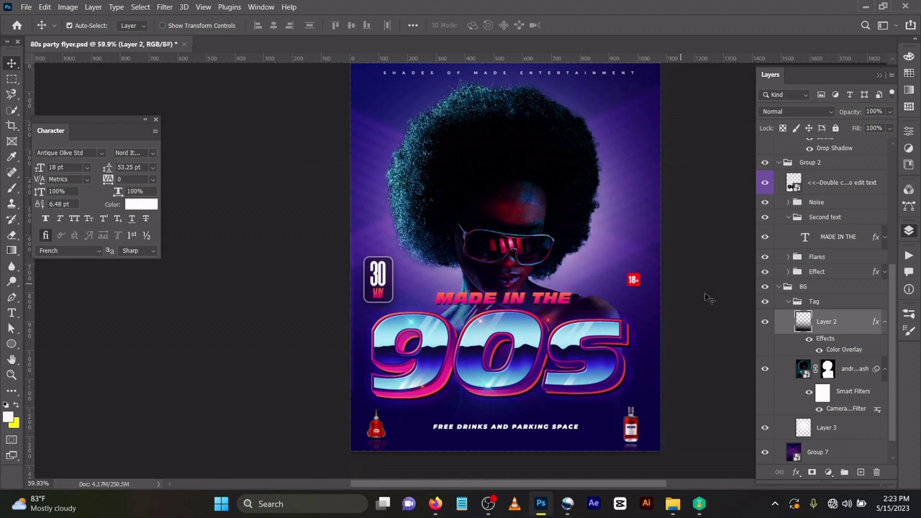
{"action": "left_click", "coordinate": [765, 321]}
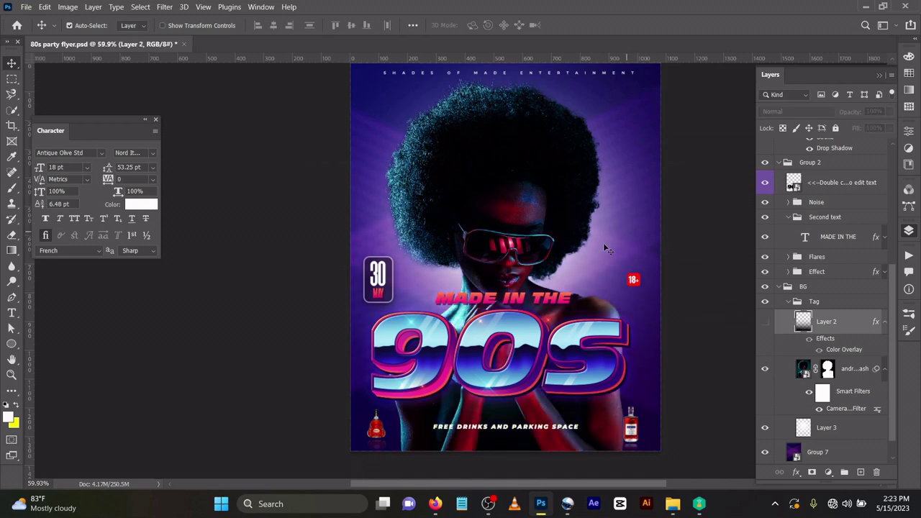
{"action": "mouse_move", "coordinate": [592, 248]}
{"action": "left_mouse_down"}
{"action": "mouse_move", "coordinate": [739, 226]}
{"action": "mouse_move", "coordinate": [671, 262]}
{"action": "mouse_move", "coordinate": [677, 256]}
{"action": "mouse_move", "coordinate": [605, 240]}
{"action": "left_mouse_up"}
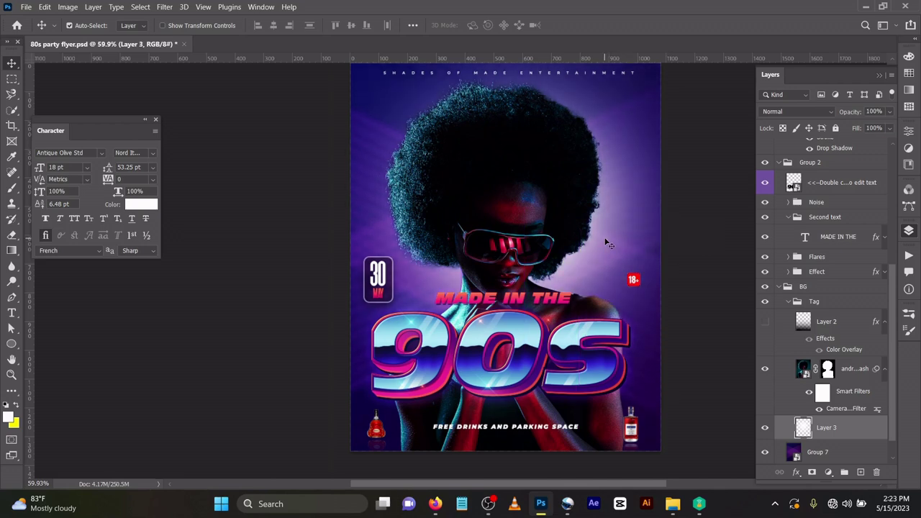
Add a new layer above Layer 3 and paint a single soft white 175 px brush dab beside the hair.
{"action": "left_click", "coordinate": [864, 472]}
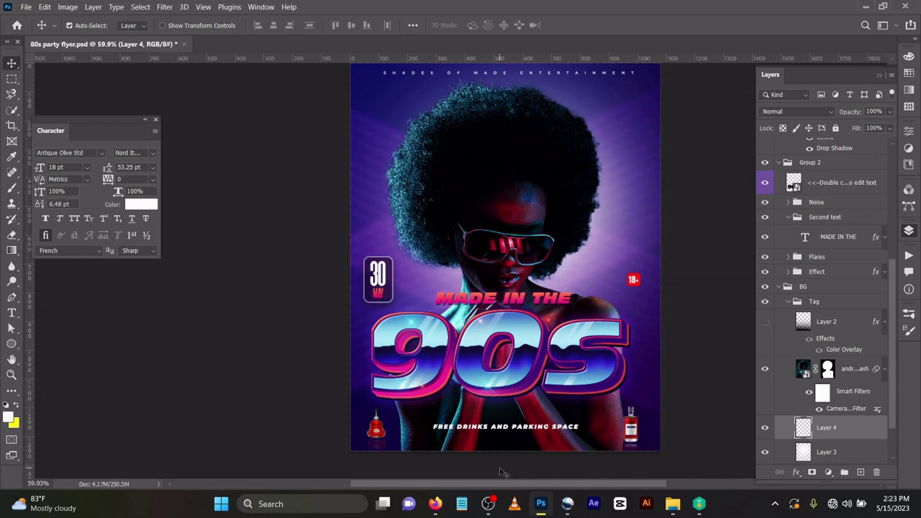
{"action": "key", "text": "b"}
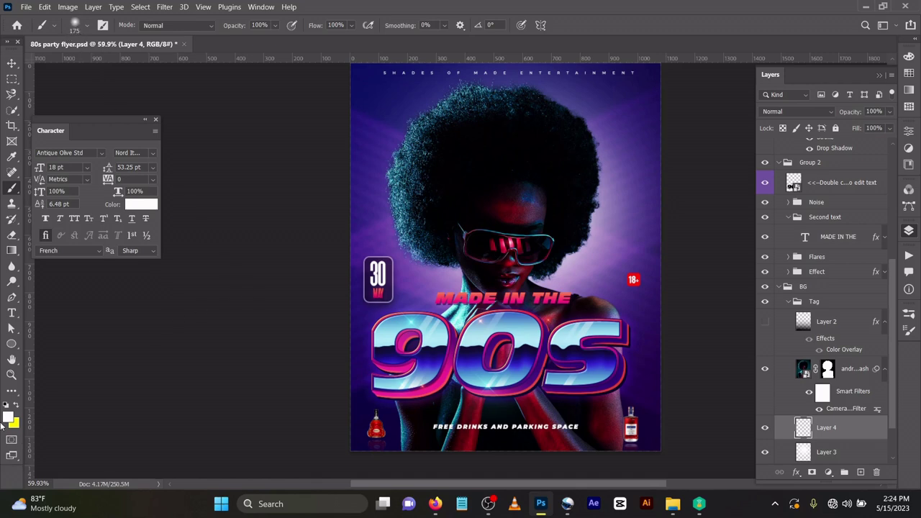
{"action": "left_click", "coordinate": [626, 218]}
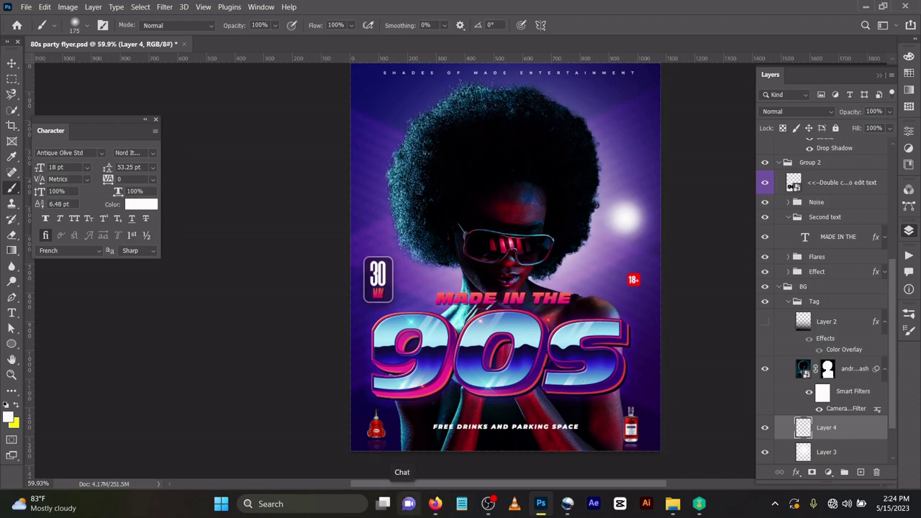
Scale the white dab up to about 338% as a large glow beside the woman, and delete its layer.
{"action": "key", "text": "ctrl+t"}
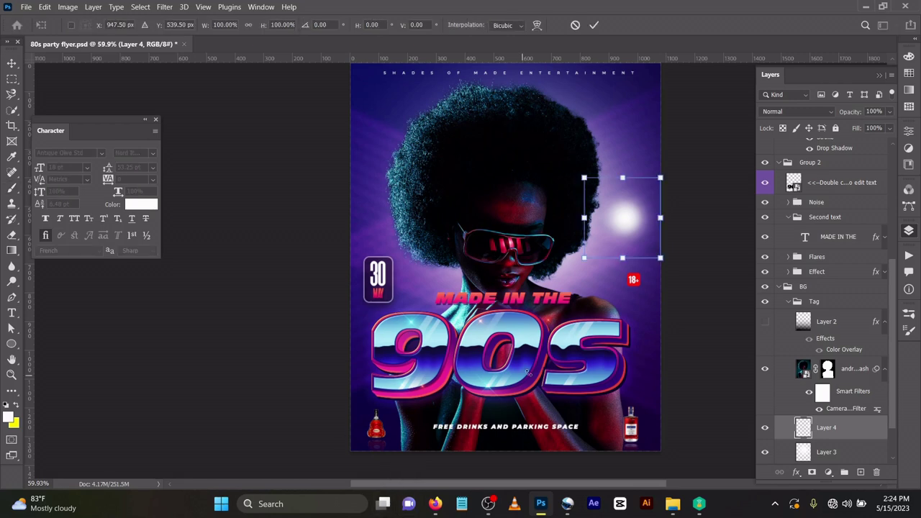
{"action": "left_click_drag", "start_coordinate": [622, 257], "coordinate": [622, 398]}
{"action": "left_click_drag", "start_coordinate": [593, 438], "coordinate": [595, 454]}
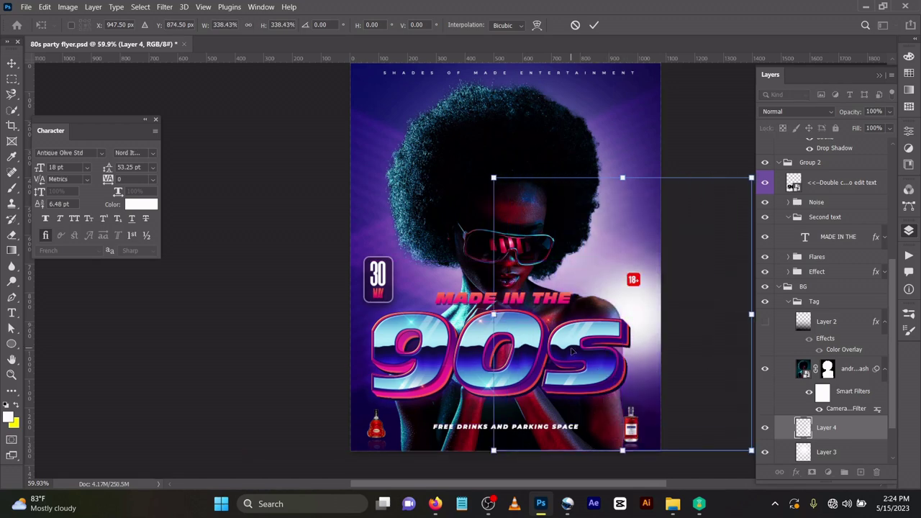
{"action": "left_click", "coordinate": [595, 25]}
{"action": "key", "text": "Delete"}
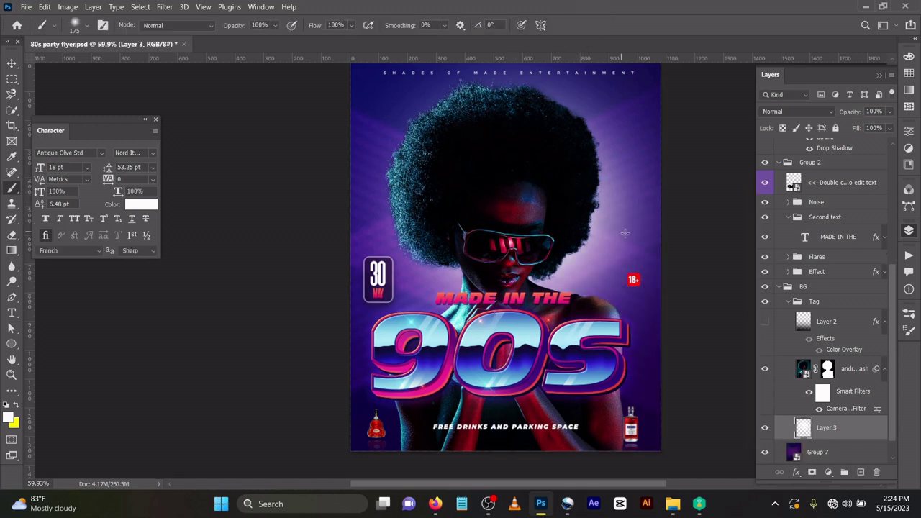
Examine the Camera Raw smart filter settings applied to the woman's photo layer, leaving the values as they are.
{"action": "left_click", "coordinate": [846, 370]}
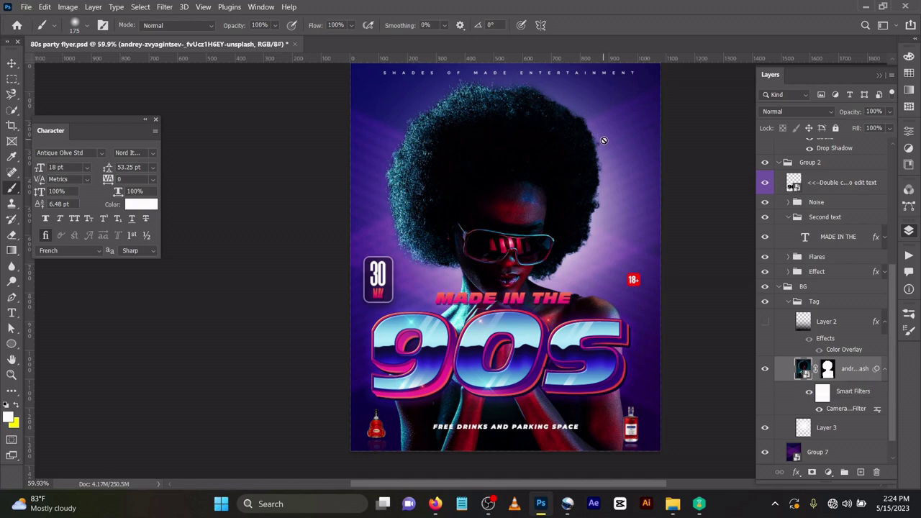
{"action": "left_click", "coordinate": [12, 64]}
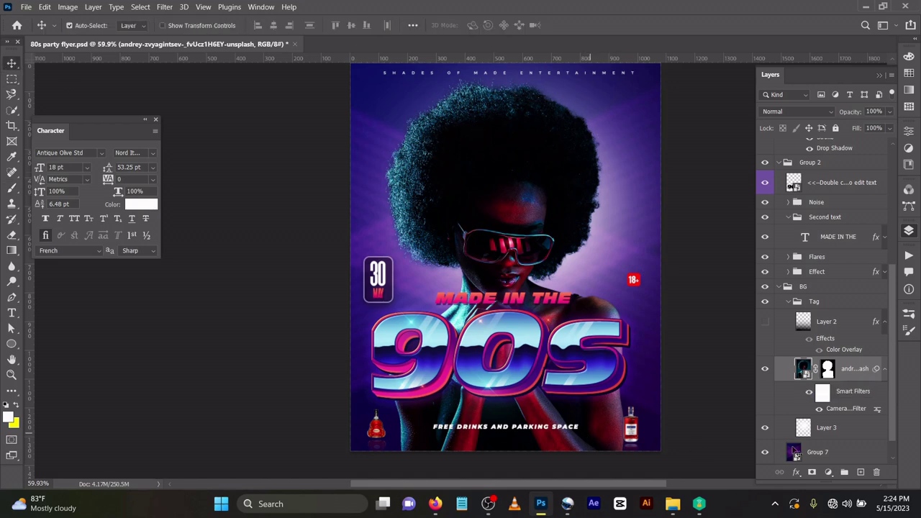
{"action": "double_click", "coordinate": [841, 409]}
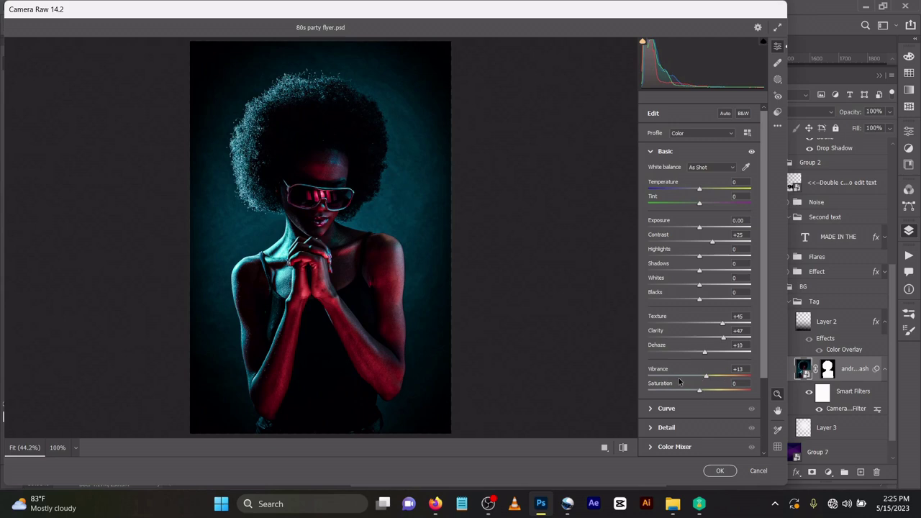
{"action": "left_click", "coordinate": [720, 471]}
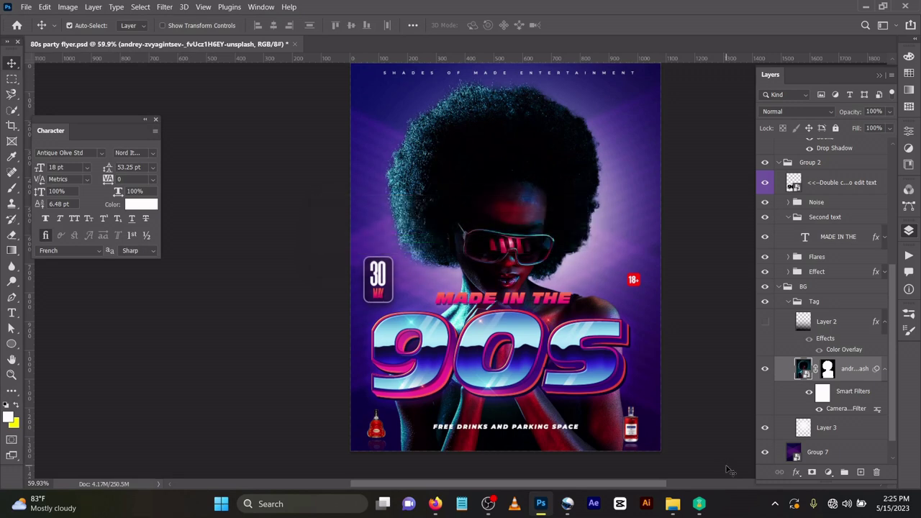
Toggle Layer 2 on and off to compare the bottom fade, and add a new empty layer above it.
{"action": "left_click", "coordinate": [765, 322]}
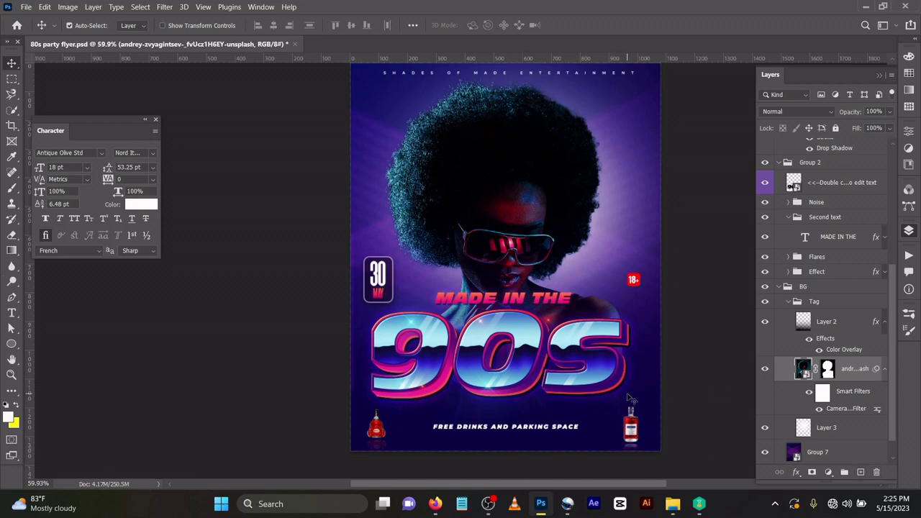
{"action": "left_click", "coordinate": [830, 325]}
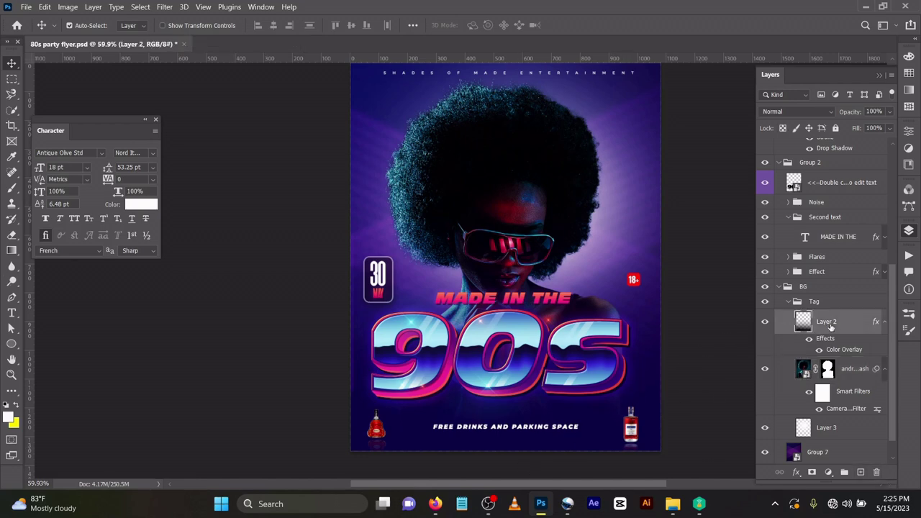
{"action": "left_click", "coordinate": [766, 325]}
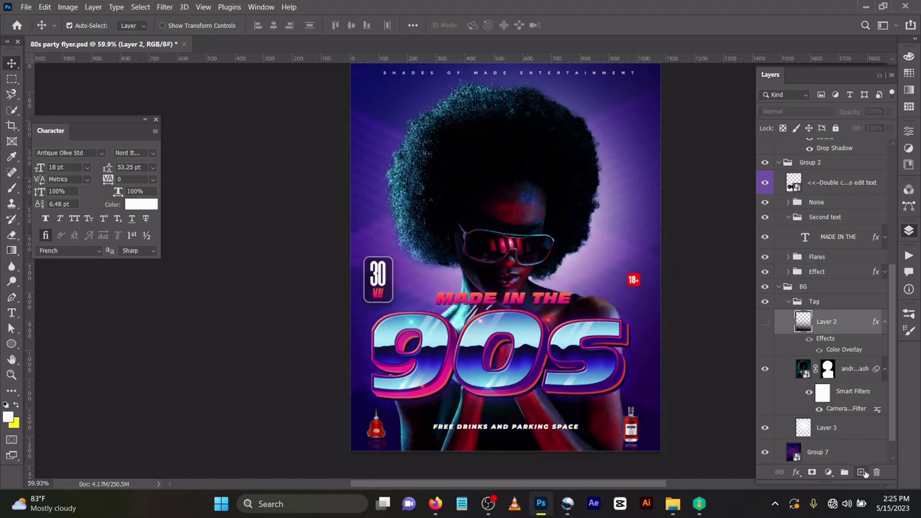
{"action": "left_click", "coordinate": [862, 472]}
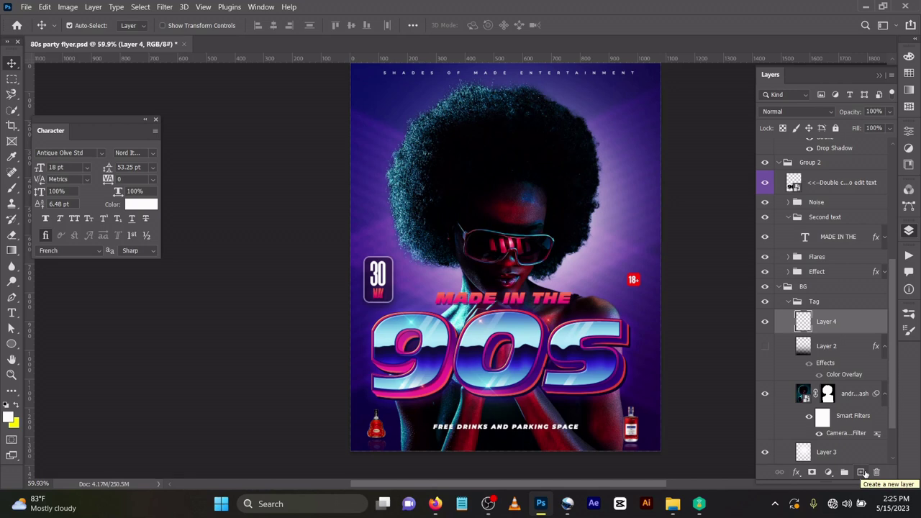
Set the foreground colour to dark blue 1a1d6d by sampling the flyer's background near its upper edge.
{"action": "left_click", "coordinate": [8, 416]}
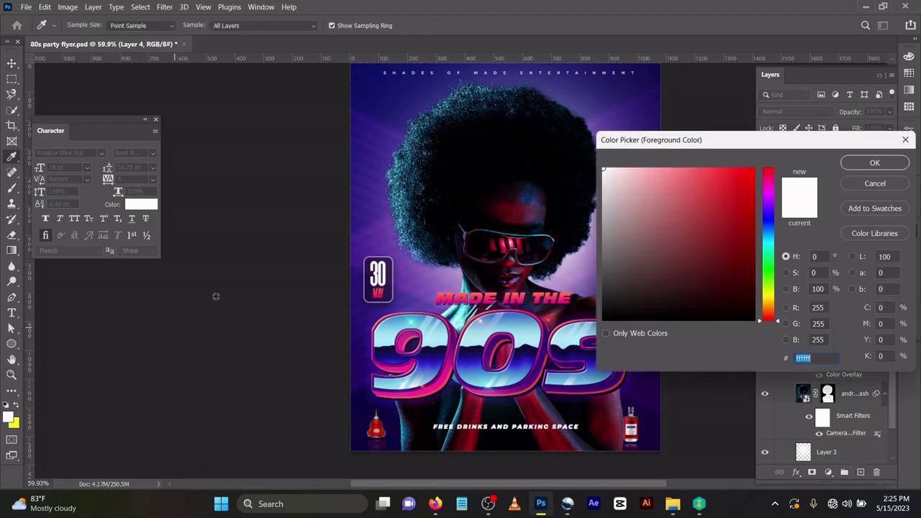
{"action": "left_click", "coordinate": [387, 96]}
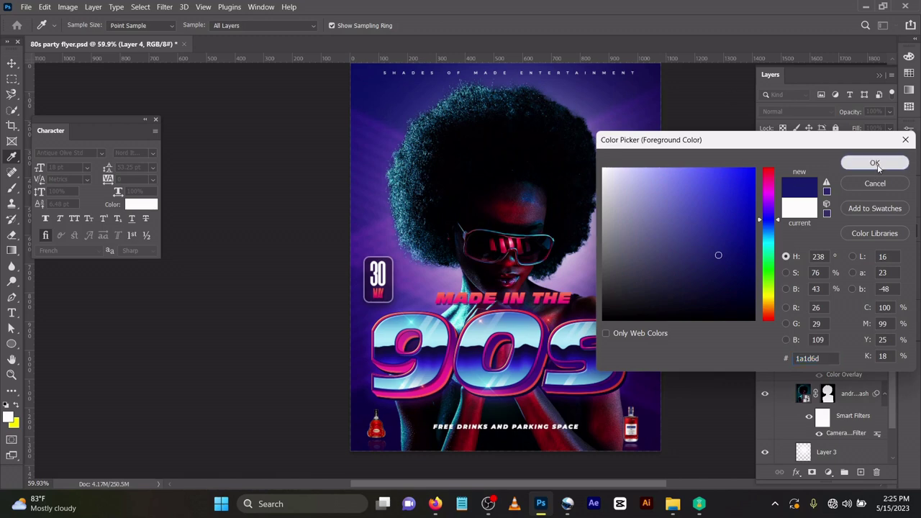
{"action": "left_click", "coordinate": [875, 162]}
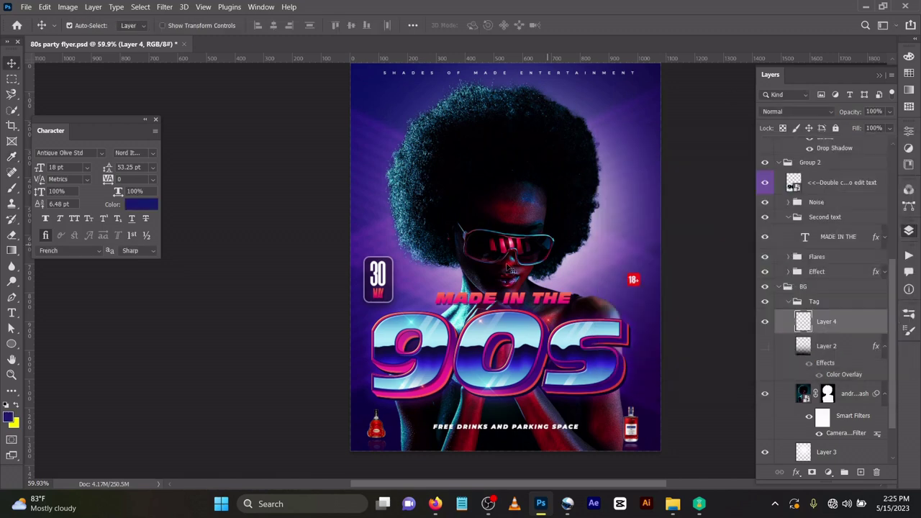
Apply a linear dark blue-to-transparent gradient from below the flyer up to the woman's sunglasses, and duplicate that layer.
{"action": "right_click", "coordinate": [14, 255]}
{"action": "left_click", "coordinate": [56, 254]}
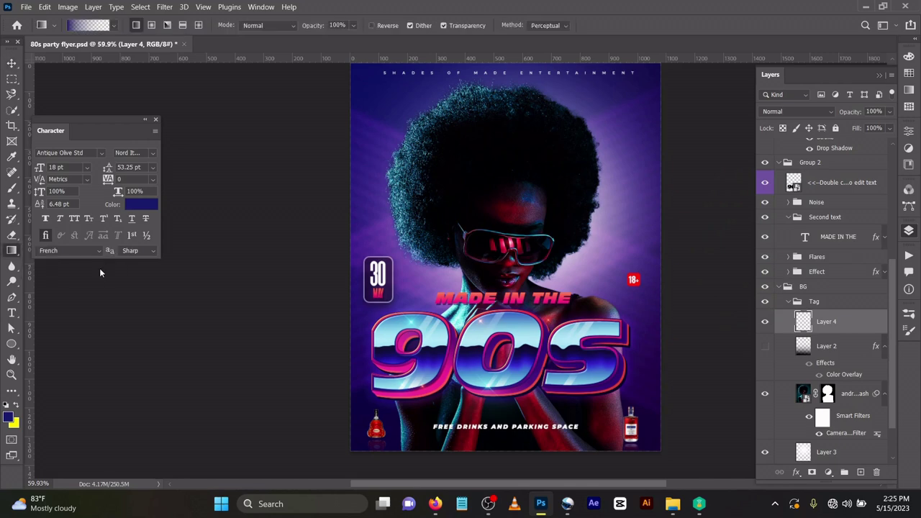
{"action": "left_click_drag", "start_coordinate": [518, 464], "coordinate": [508, 245]}
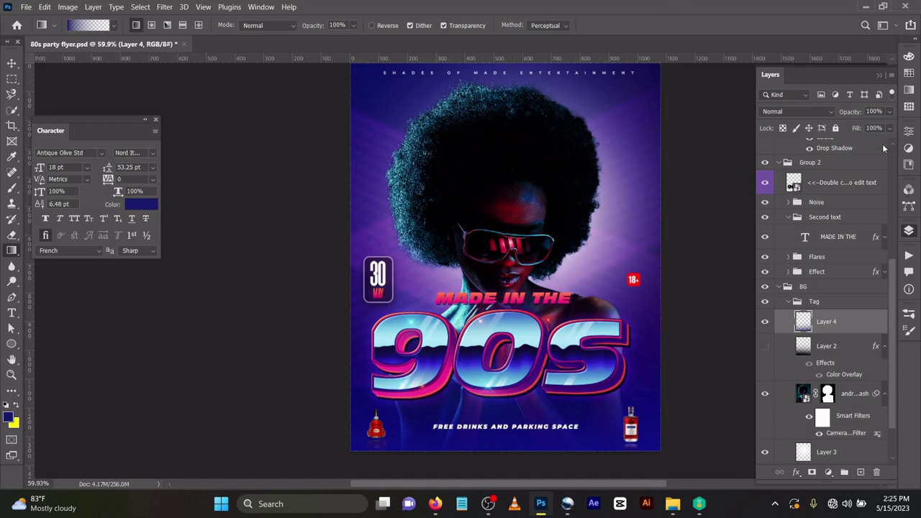
{"action": "mouse_move", "coordinate": [858, 118]}
{"action": "left_mouse_down"}
{"action": "mouse_move", "coordinate": [833, 119]}
{"action": "mouse_move", "coordinate": [886, 125]}
{"action": "mouse_move", "coordinate": [871, 130]}
{"action": "left_mouse_up"}
{"action": "key", "text": "ctrl+j"}
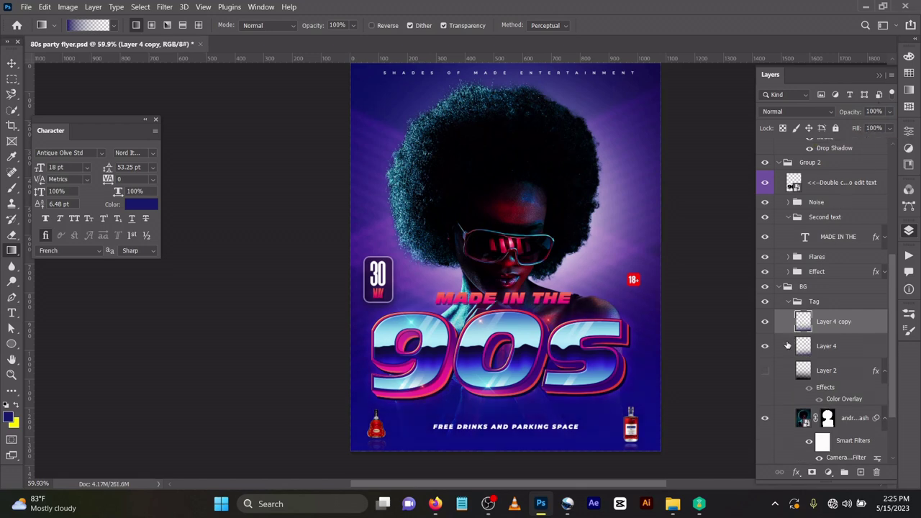
Delete both dark blue gradient layers and show Layer 2 again.
{"action": "key", "text": "Delete"}
{"action": "key", "text": "Delete"}
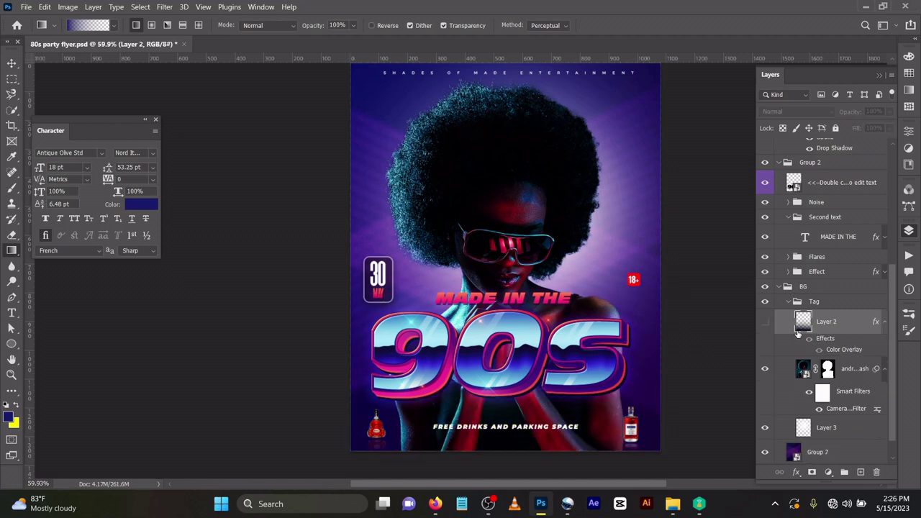
{"action": "left_click", "coordinate": [765, 322]}
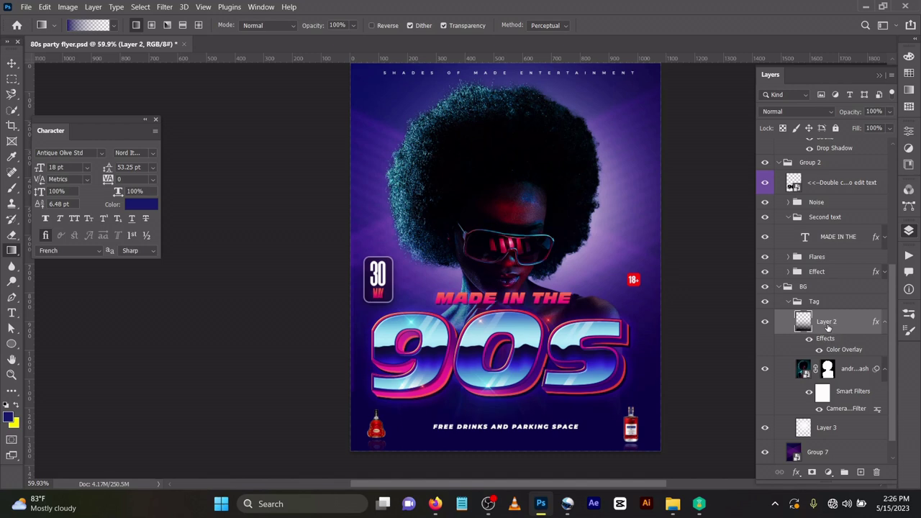
{"action": "scroll", "coordinate": [799, 294], "scroll_direction": "up", "scroll_amount": 3}
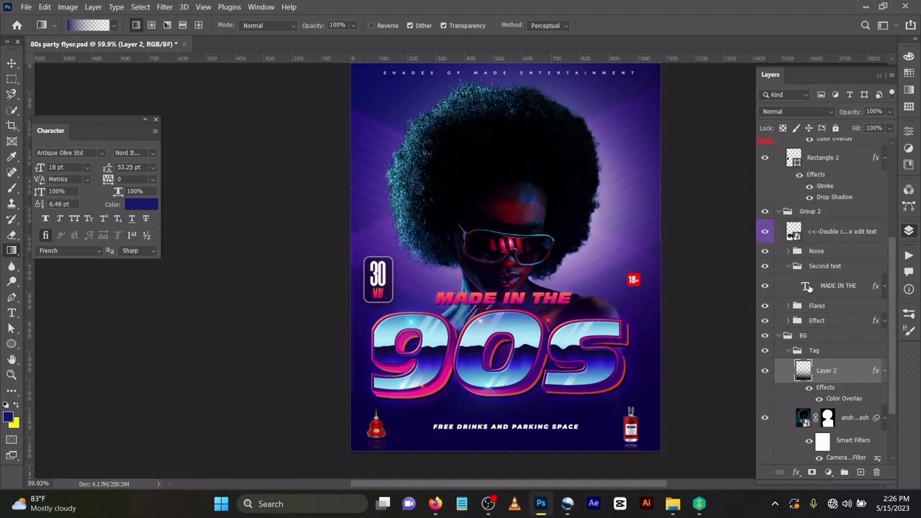
{"action": "left_click", "coordinate": [817, 213]}
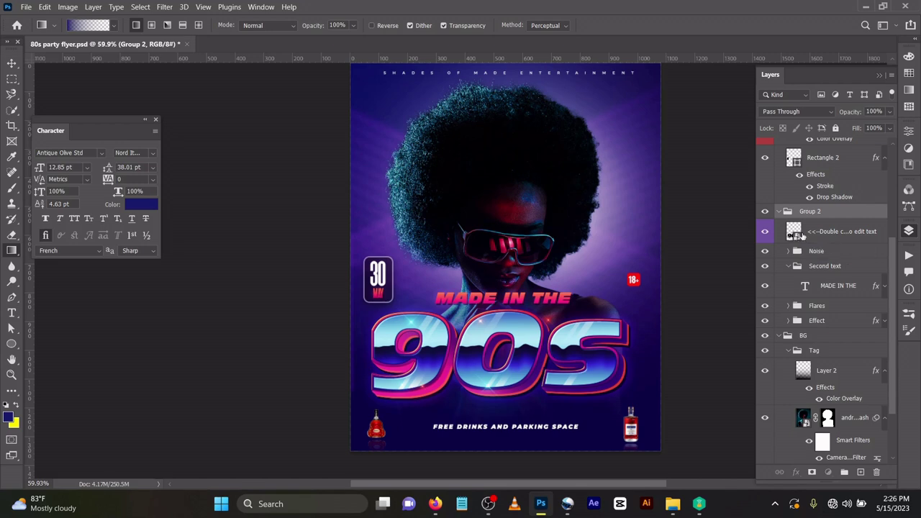
{"action": "left_click", "coordinate": [797, 236]}
{"action": "double_click", "coordinate": [798, 236]}
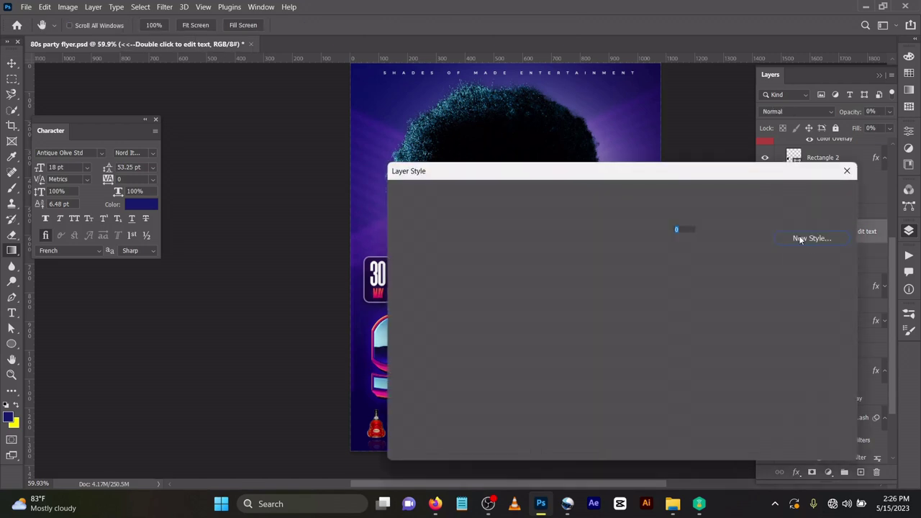
{"action": "left_click", "coordinate": [811, 239]}
{"action": "left_click", "coordinate": [594, 166]}
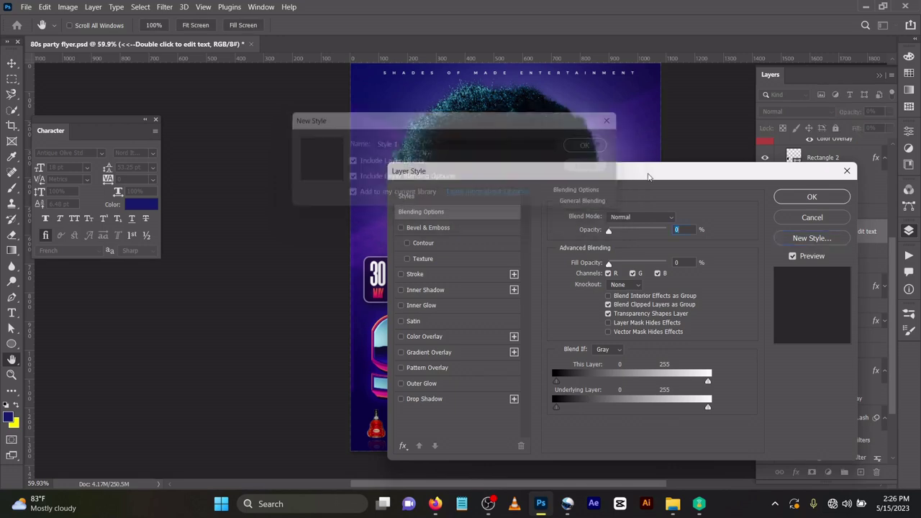
{"action": "left_click", "coordinate": [811, 218]}
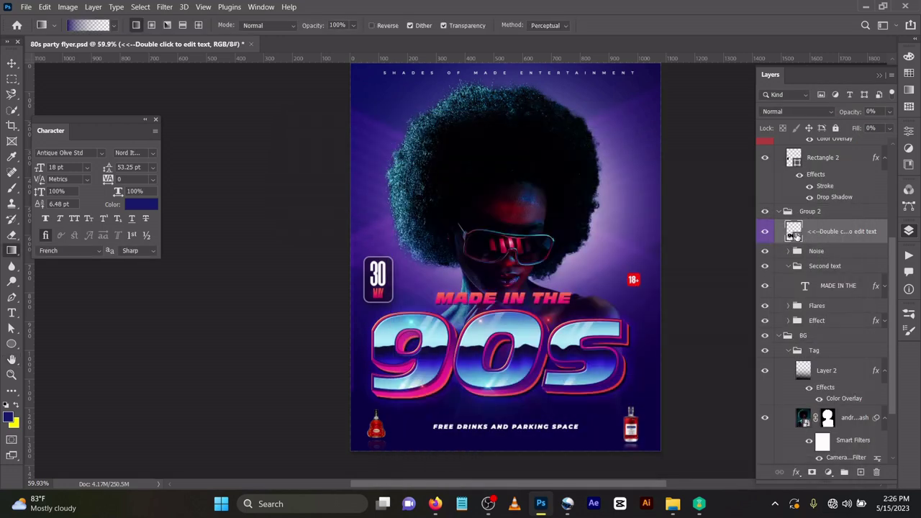
Open the 90s title's smart object in Group 2 to examine its editable text, and return to the flyer.
{"action": "double_click", "coordinate": [794, 234]}
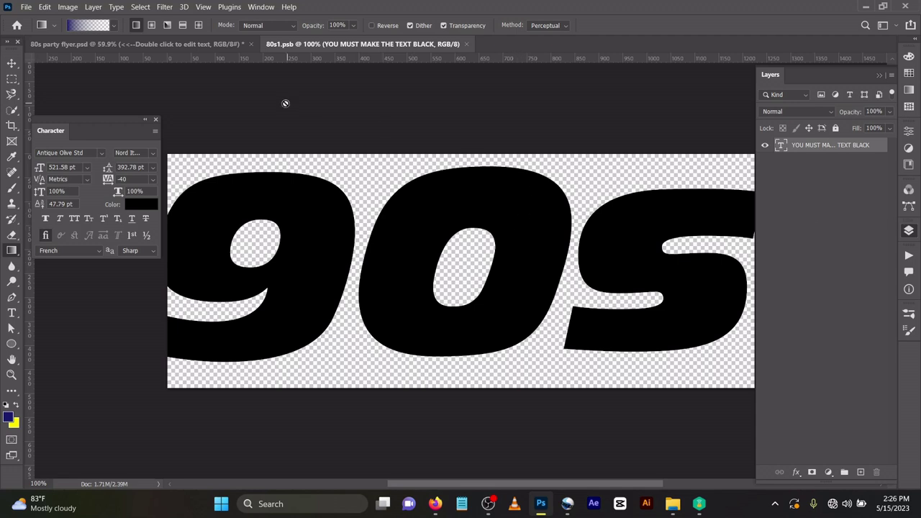
{"action": "left_click", "coordinate": [466, 44]}
{"action": "left_click", "coordinate": [13, 66]}
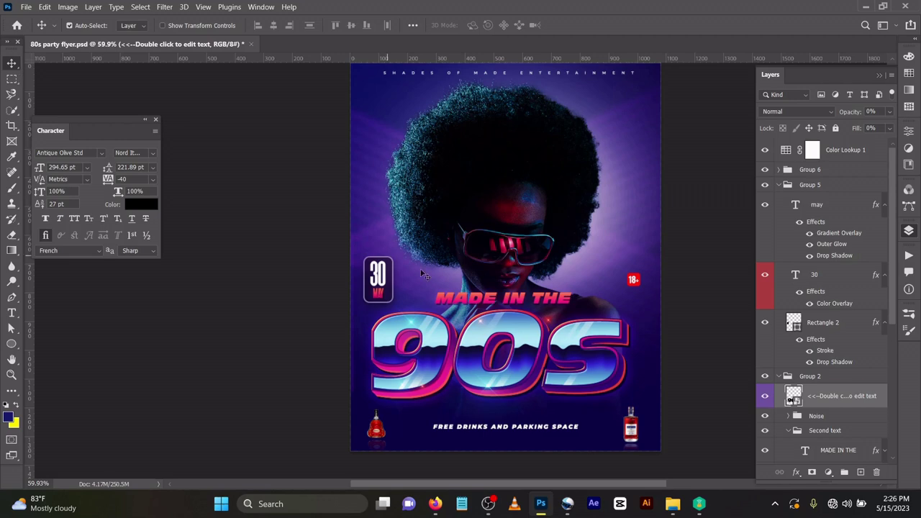
Examine the gradient overlay on the MADE IN THE text, including the colours of both end stops.
{"action": "left_click", "coordinate": [519, 303]}
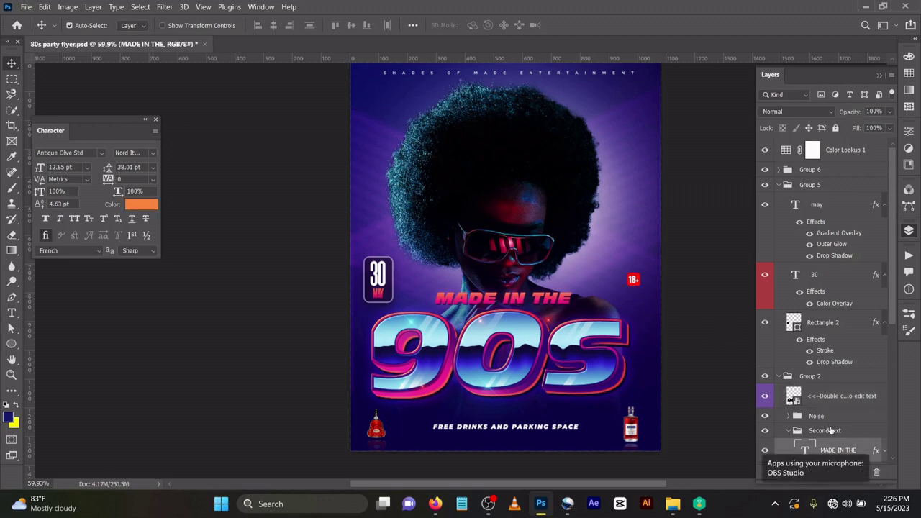
{"action": "scroll", "coordinate": [831, 430], "scroll_direction": "down", "scroll_amount": 5}
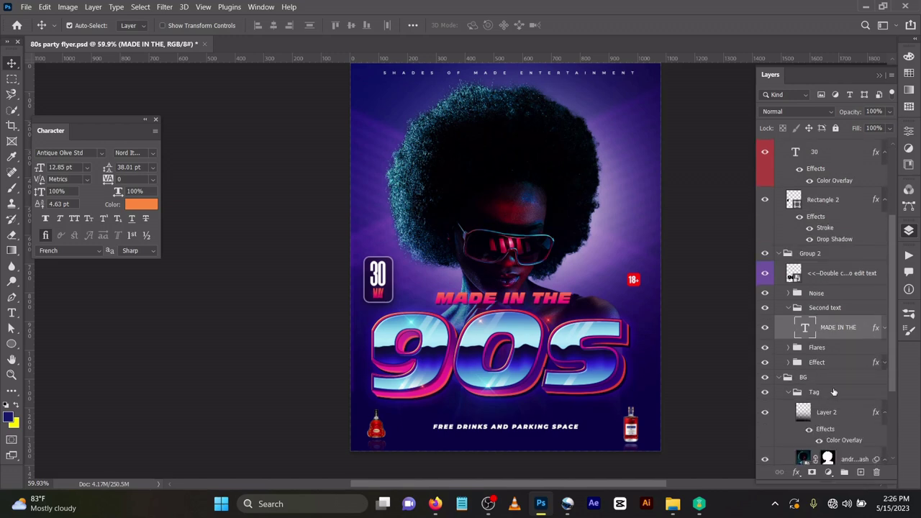
{"action": "double_click", "coordinate": [876, 329]}
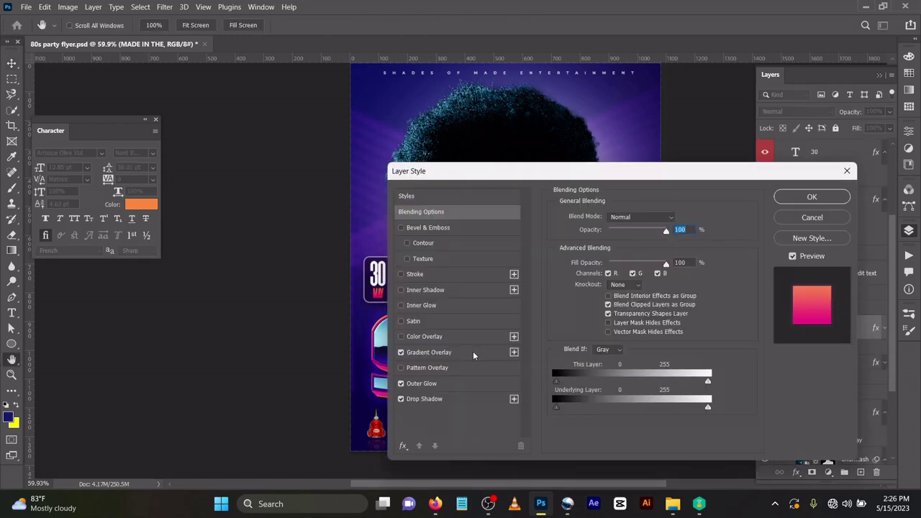
{"action": "left_click", "coordinate": [451, 353]}
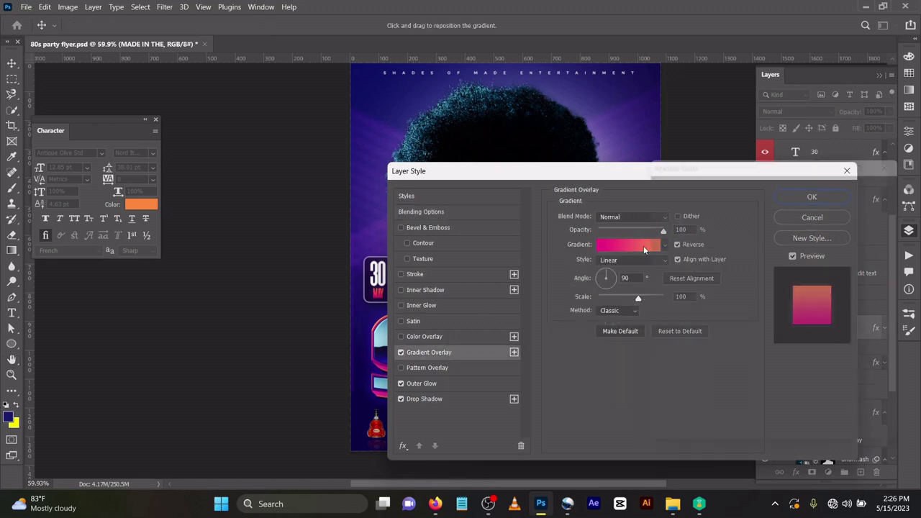
{"action": "left_click", "coordinate": [643, 246]}
{"action": "double_click", "coordinate": [656, 376]}
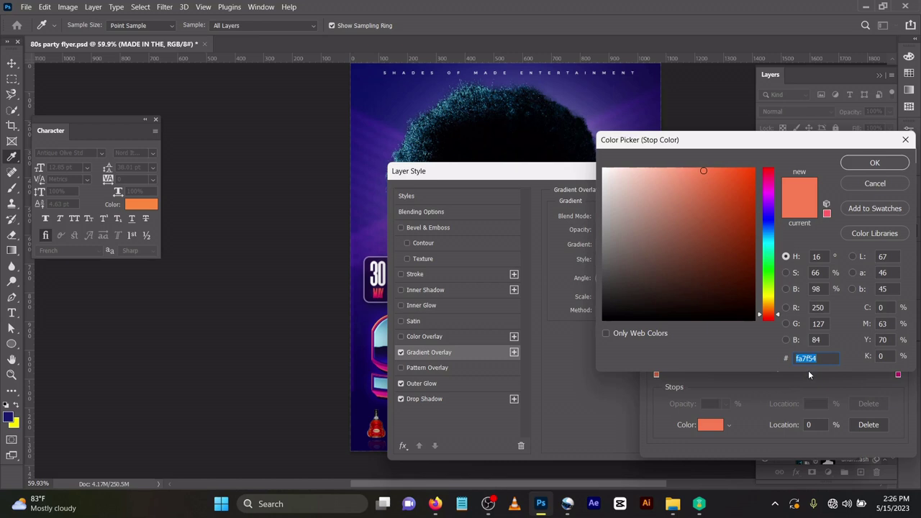
{"action": "left_click", "coordinate": [874, 163]}
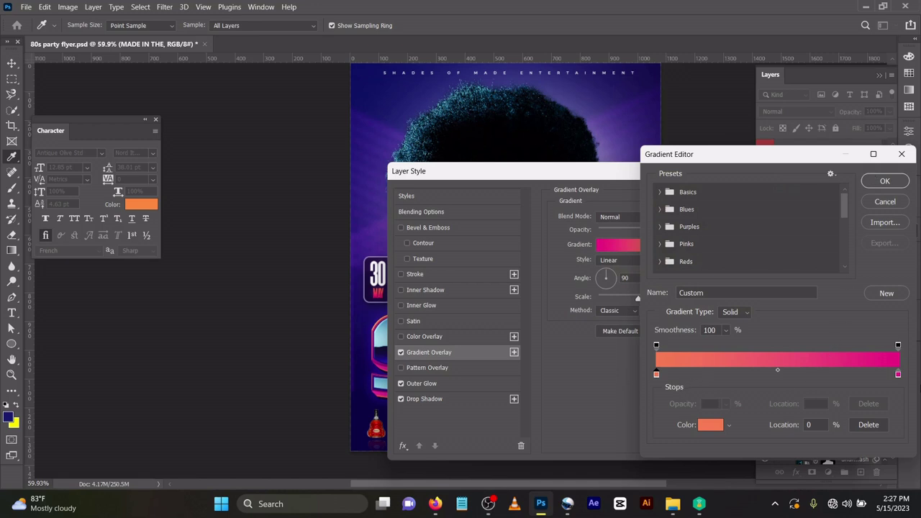
{"action": "double_click", "coordinate": [898, 375]}
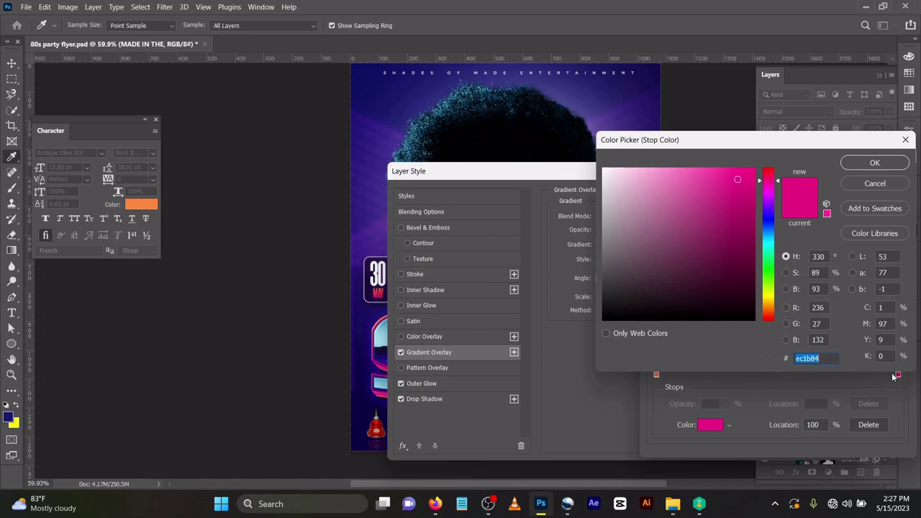
{"action": "left_click", "coordinate": [849, 167]}
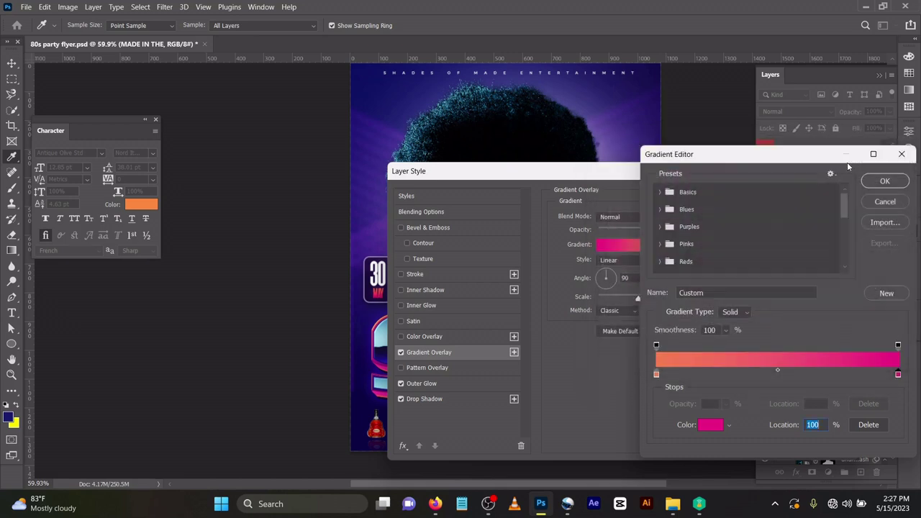
{"action": "left_click", "coordinate": [885, 181]}
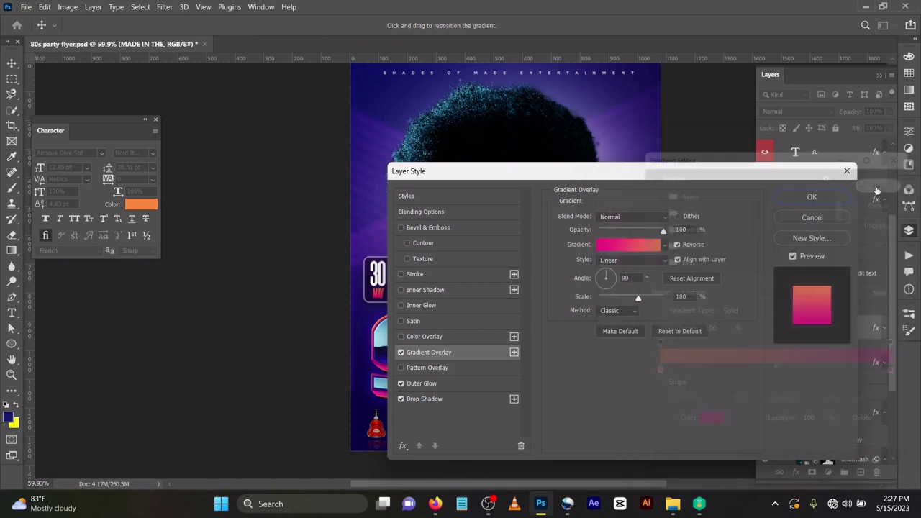
Review the Outer Glow and Drop Shadow settings of the MADE IN THE text, and close its layer styles.
{"action": "left_click", "coordinate": [421, 384]}
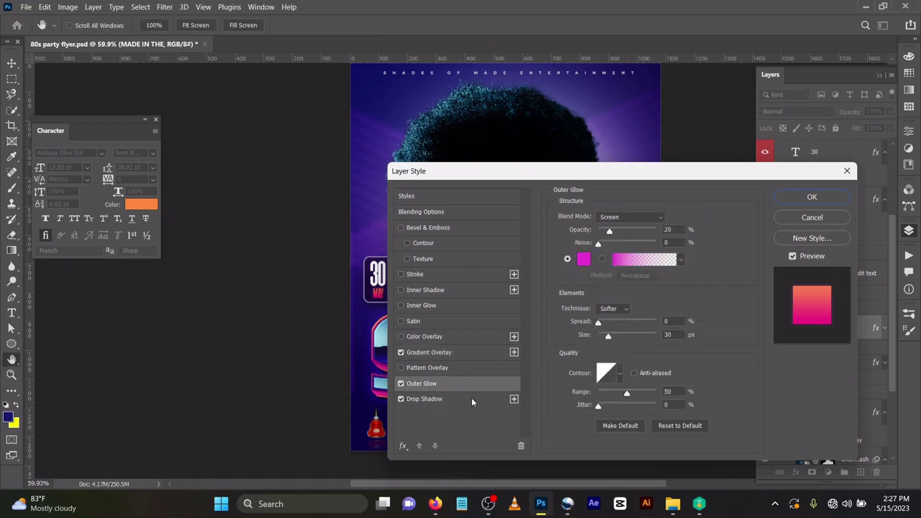
{"action": "left_click", "coordinate": [429, 399]}
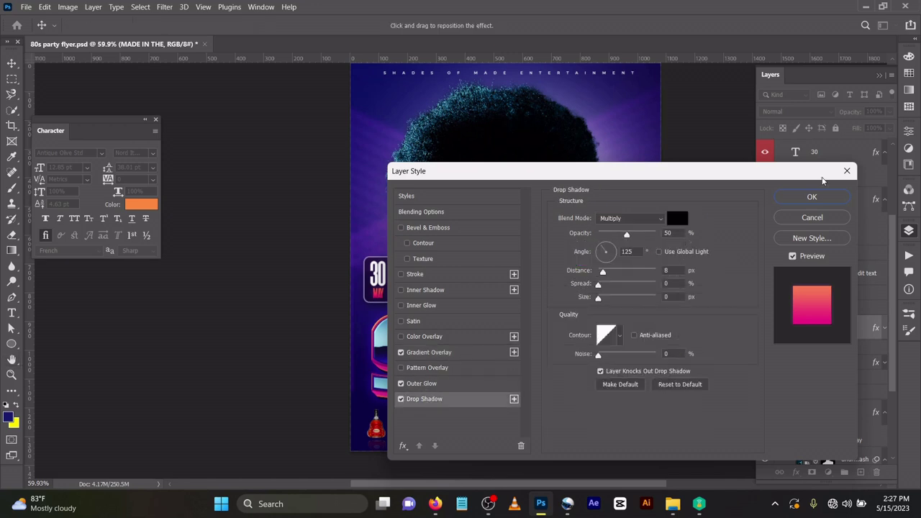
{"action": "left_click", "coordinate": [801, 198]}
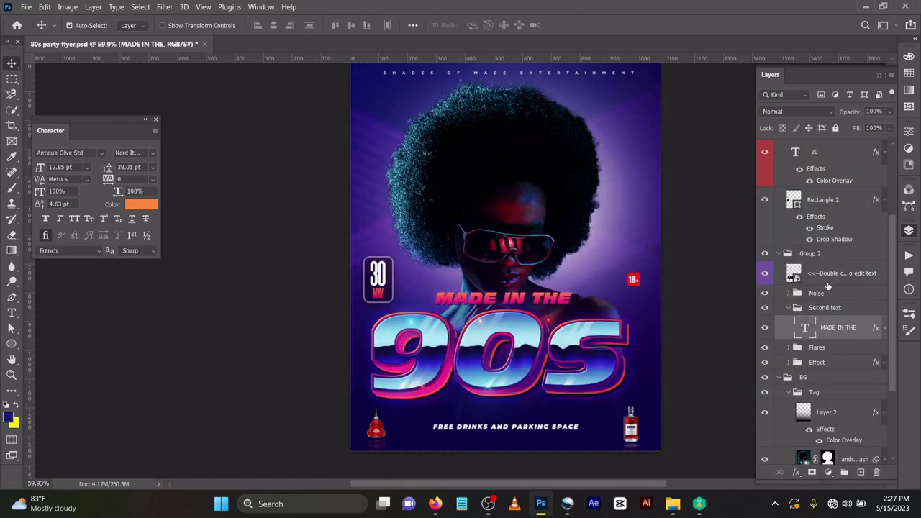
Select the Rectangle 2 layer behind the date and view its shape settings with the Rectangle tool.
{"action": "scroll", "coordinate": [819, 273], "scroll_direction": "up", "scroll_amount": 1}
{"action": "scroll", "coordinate": [820, 272], "scroll_direction": "up", "scroll_amount": 2}
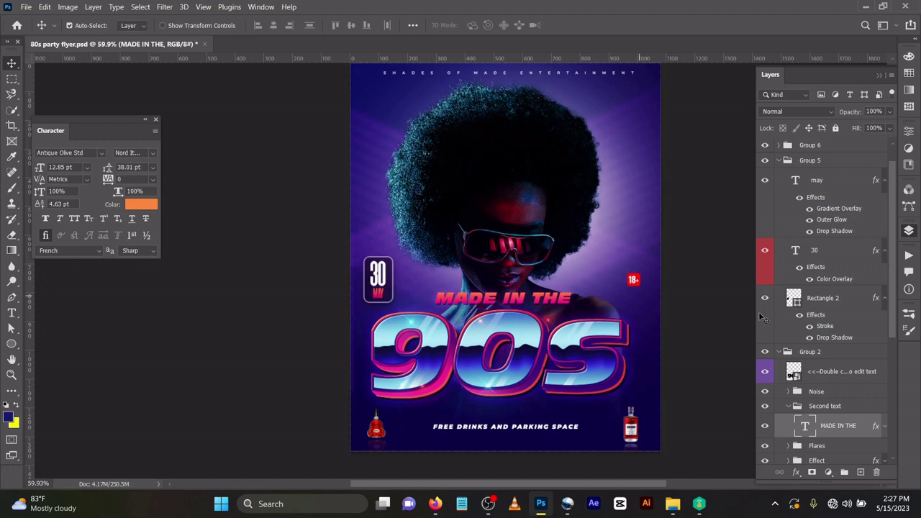
{"action": "left_click", "coordinate": [833, 303]}
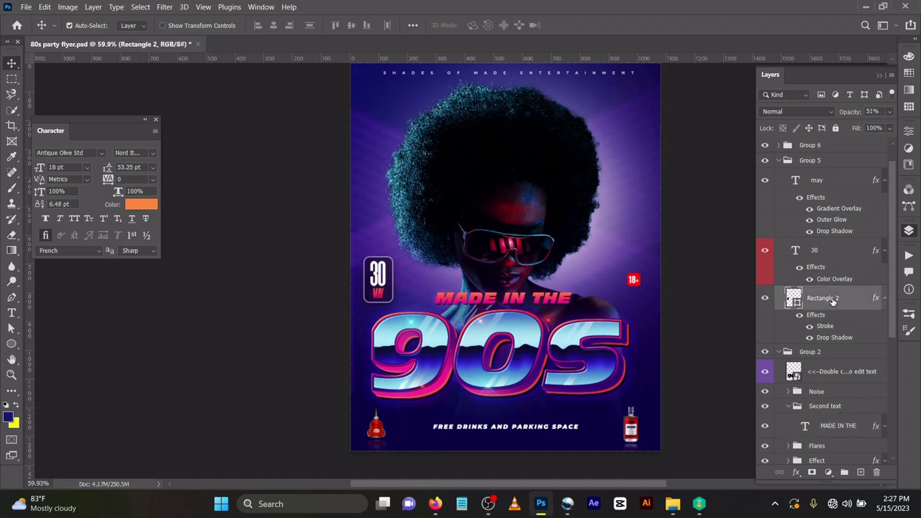
{"action": "right_click", "coordinate": [19, 348]}
{"action": "left_click", "coordinate": [57, 343]}
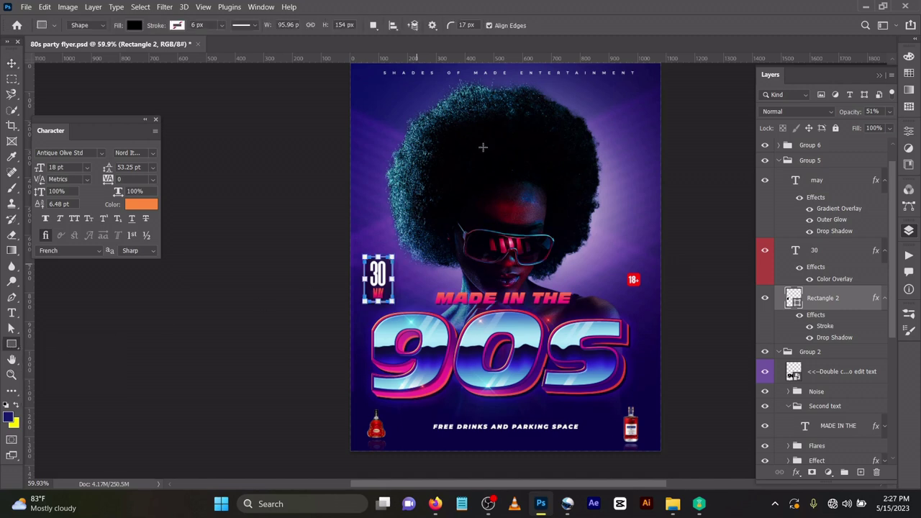
{"action": "left_click", "coordinate": [12, 64]}
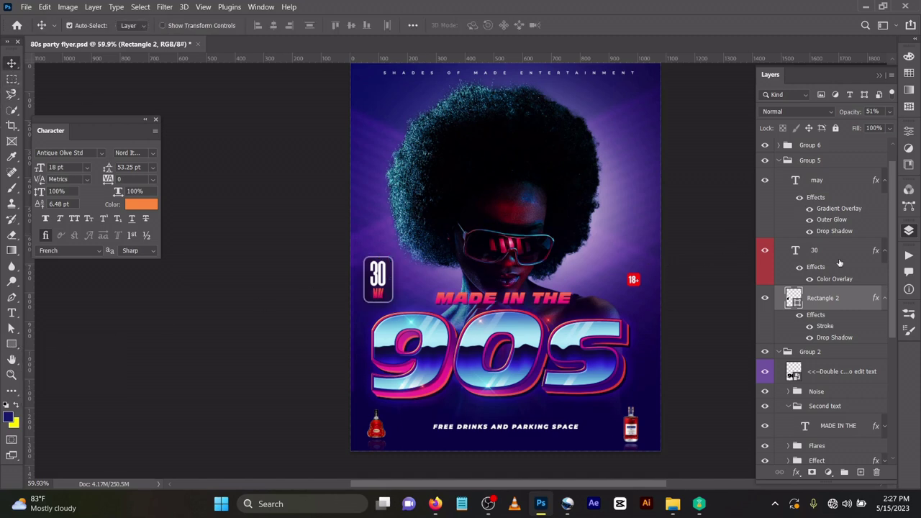
Draw a trial dark blue rounded rectangle about 119 by 254 px above the date badge, and undo it.
{"action": "left_click", "coordinate": [837, 352]}
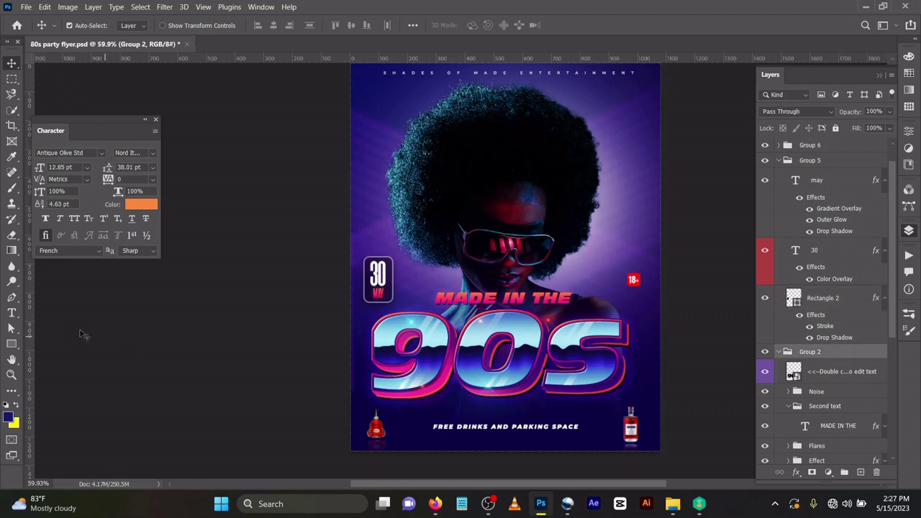
{"action": "left_click", "coordinate": [11, 344]}
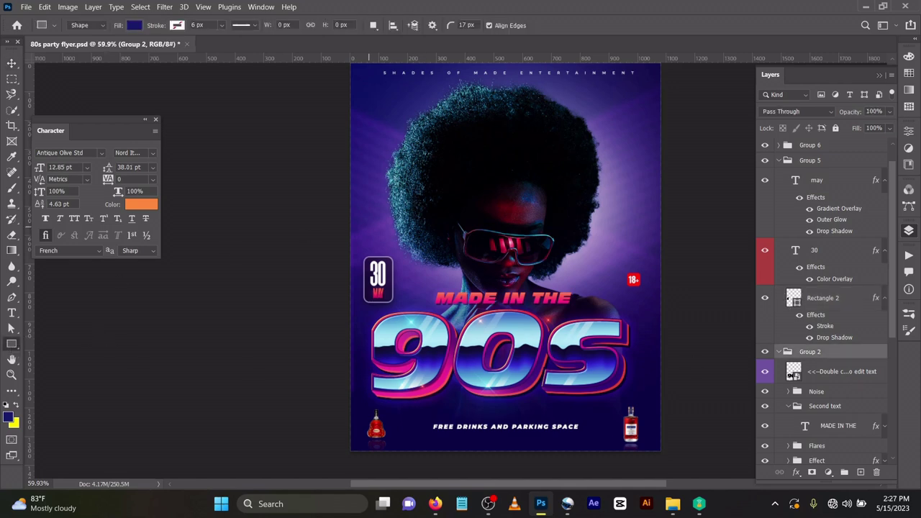
{"action": "left_click_drag", "start_coordinate": [377, 159], "coordinate": [410, 231]}
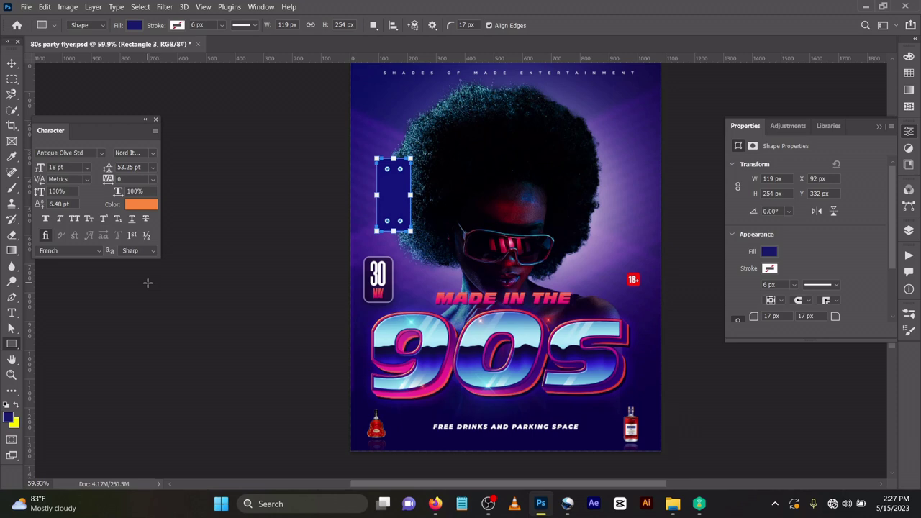
{"action": "key", "text": "ctrl+z"}
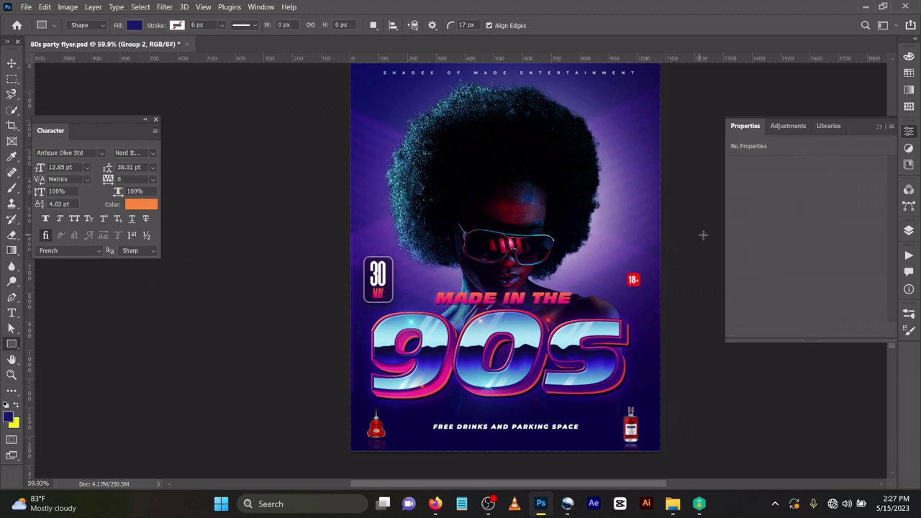
{"action": "left_click", "coordinate": [911, 232]}
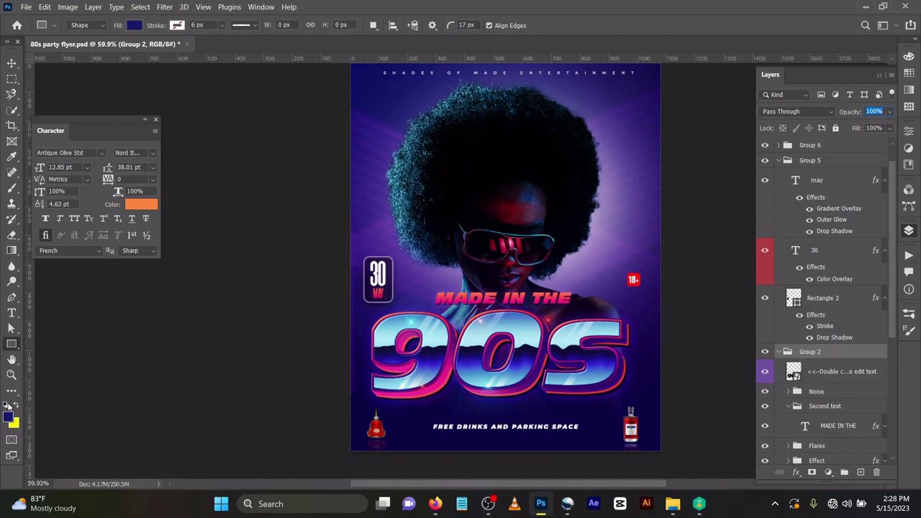
Reset the foreground and background colours to black and white, and examine Rectangle 2's Stroke and Drop Shadow settings.
{"action": "left_click", "coordinate": [6, 406]}
{"action": "left_click", "coordinate": [824, 298]}
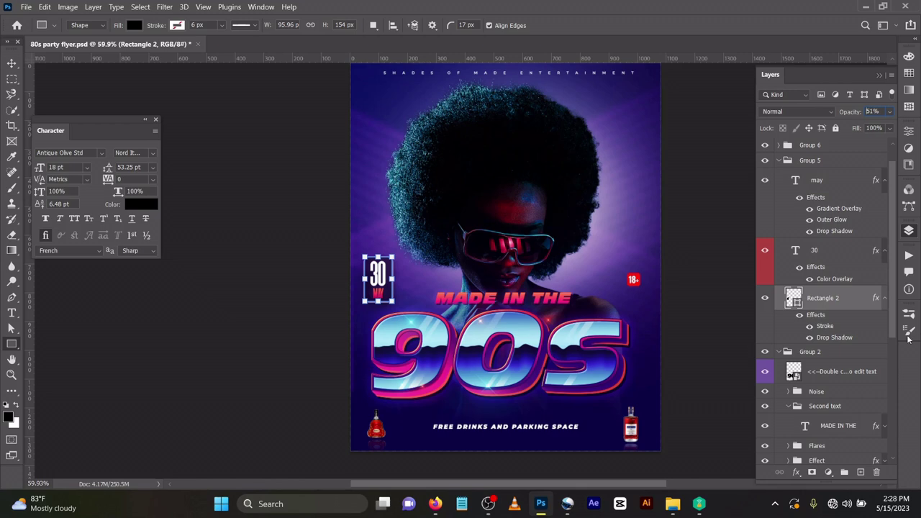
{"action": "double_click", "coordinate": [878, 299]}
{"action": "left_click", "coordinate": [473, 279]}
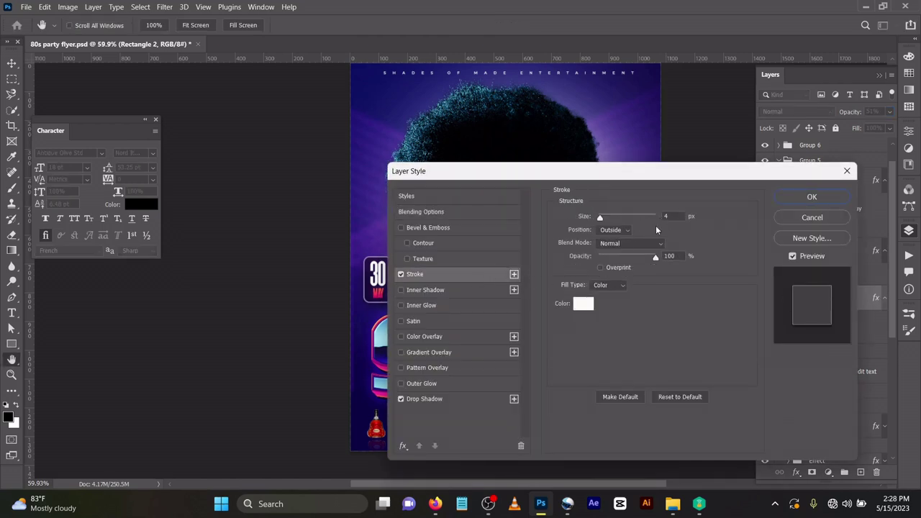
{"action": "left_click", "coordinate": [452, 400]}
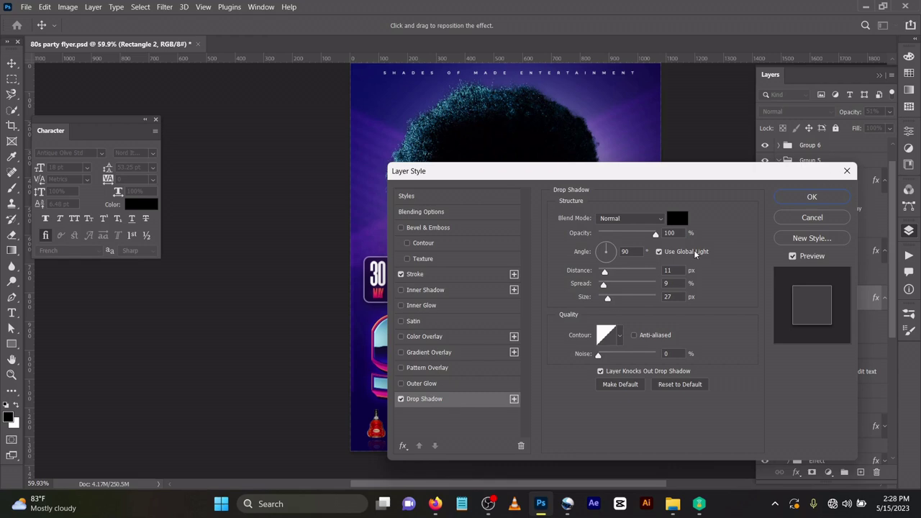
{"action": "left_click", "coordinate": [795, 202]}
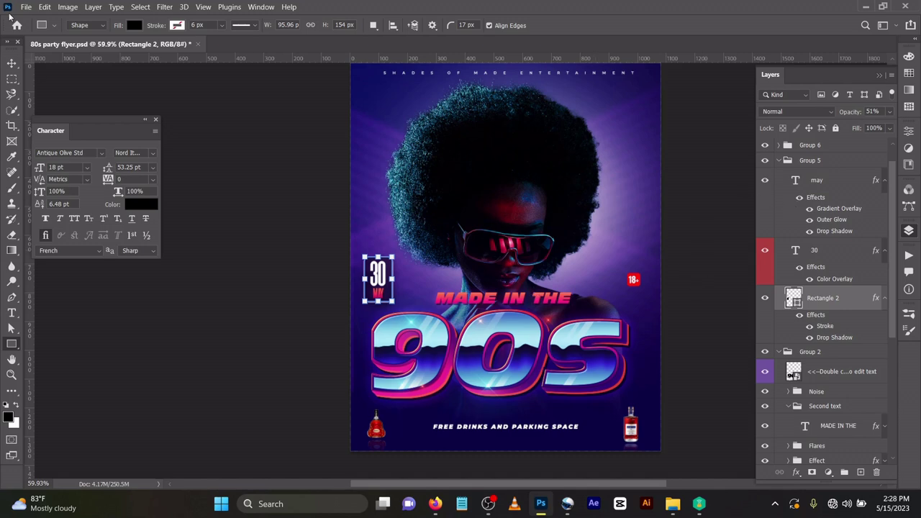
Select the date badge's month text, and open the 30 text for editing to examine its font settings.
{"action": "left_click", "coordinate": [13, 63]}
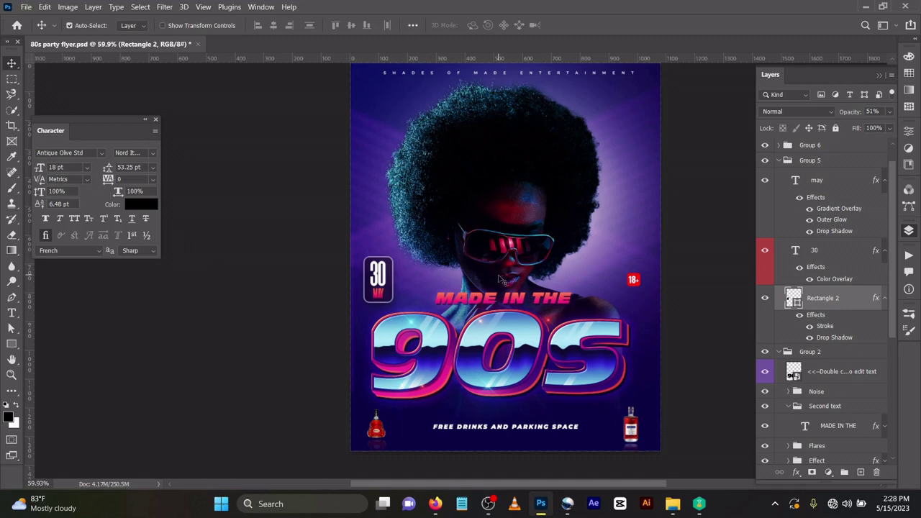
{"action": "left_click", "coordinate": [525, 303]}
{"action": "left_click", "coordinate": [379, 292]}
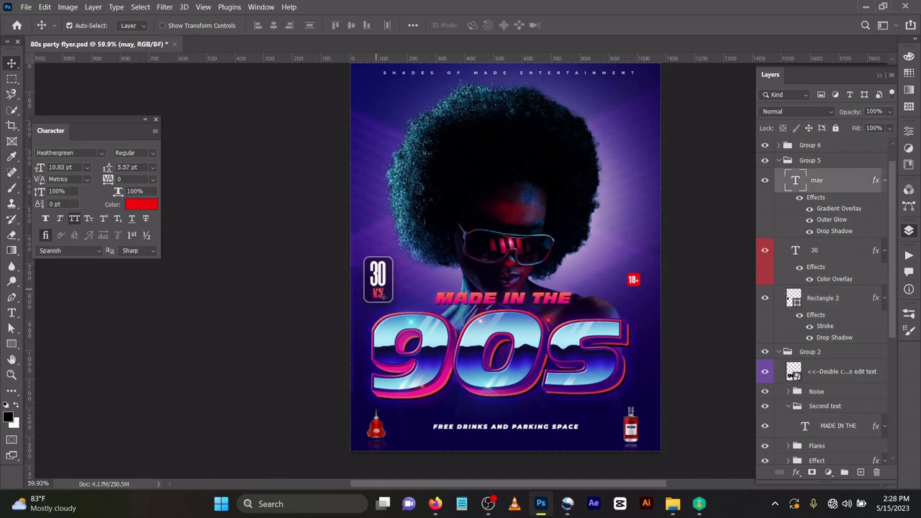
{"action": "left_click", "coordinate": [387, 285]}
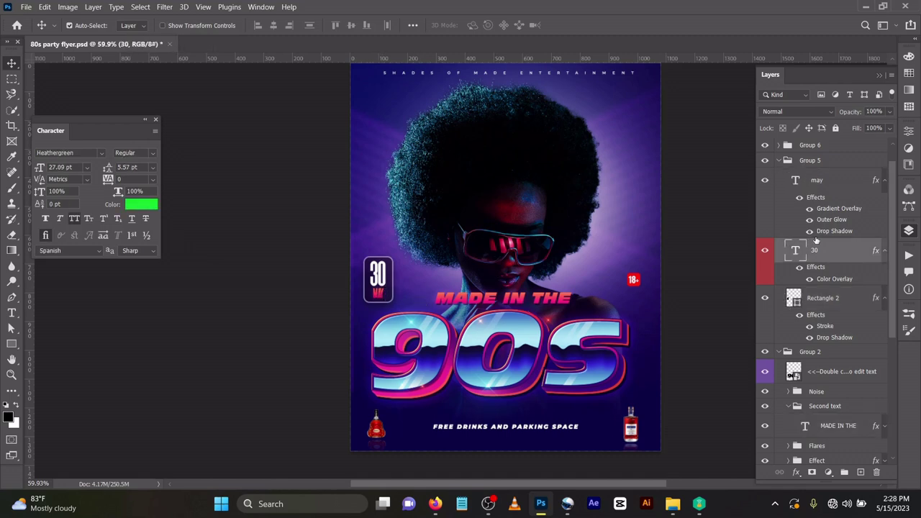
{"action": "double_click", "coordinate": [794, 256]}
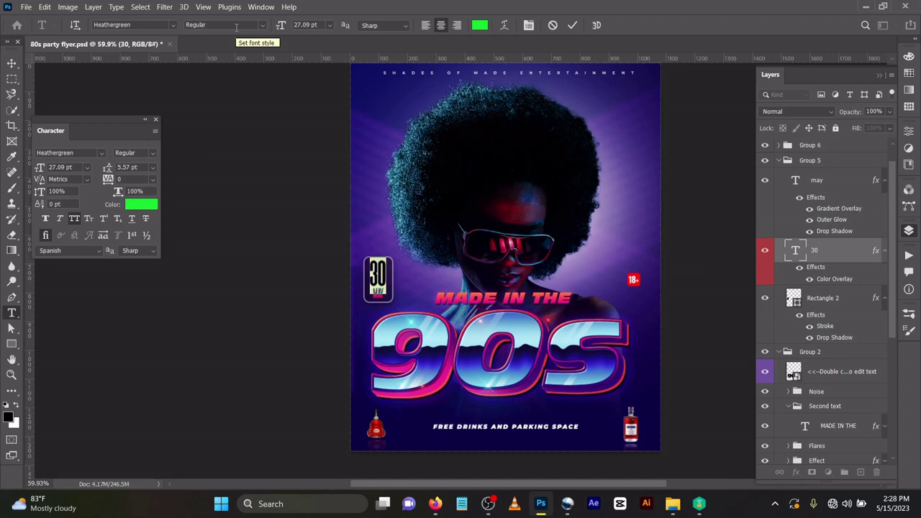
{"action": "left_click", "coordinate": [572, 25]}
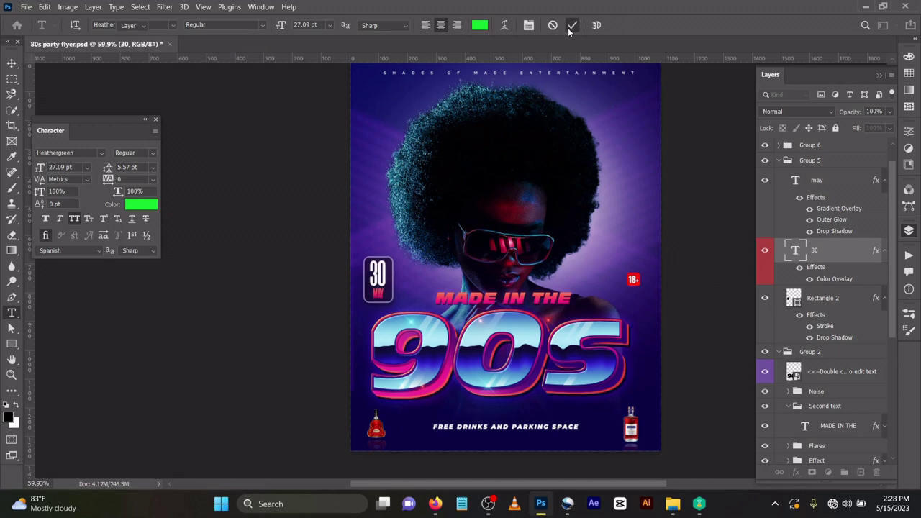
{"action": "key", "text": "v"}
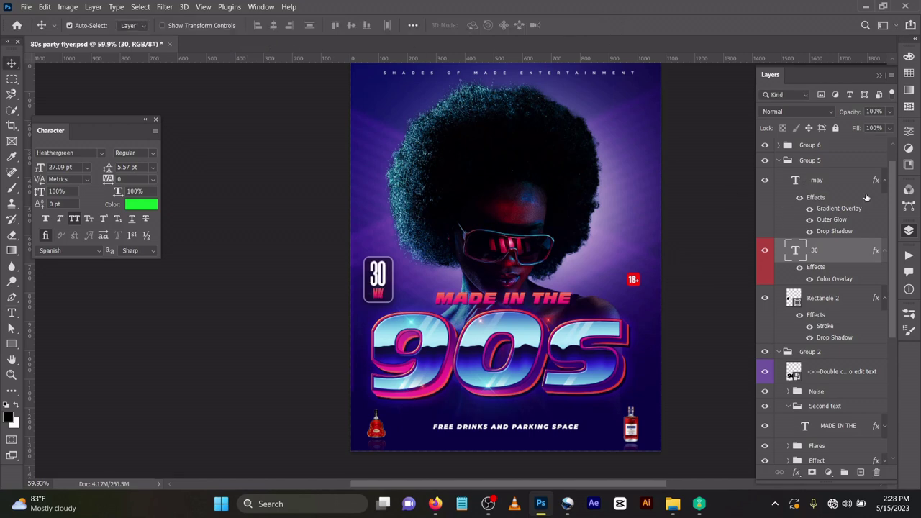
Expand Group 6 to view its text and image layers, and collapse it again.
{"action": "scroll", "coordinate": [800, 180], "scroll_direction": "up", "scroll_amount": 1}
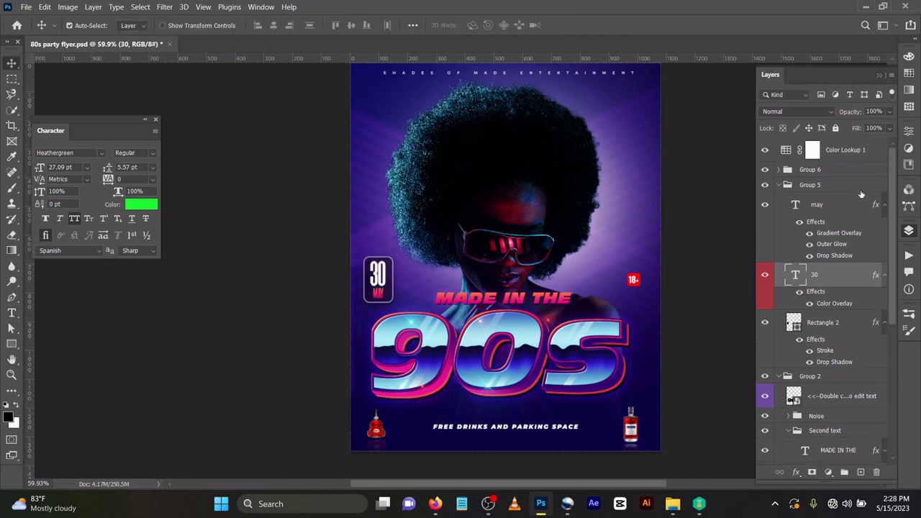
{"action": "left_click", "coordinate": [779, 170]}
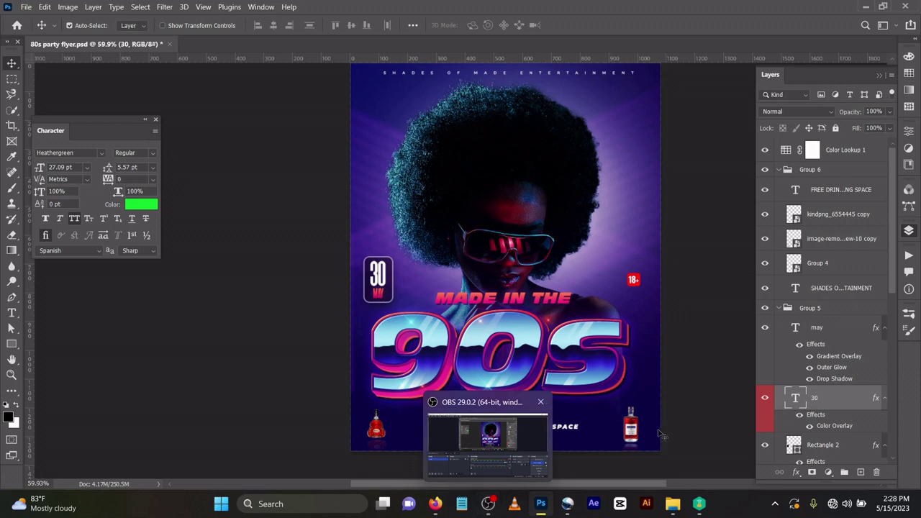
{"action": "left_click", "coordinate": [779, 170]}
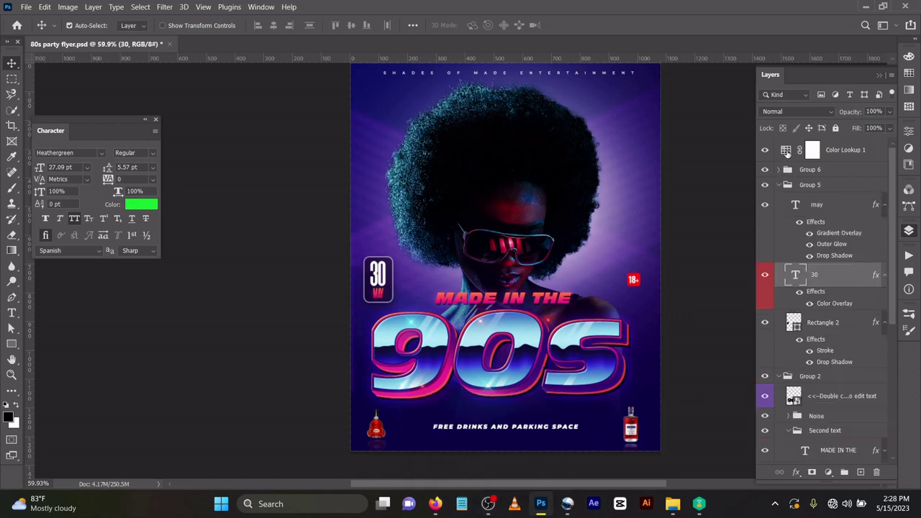
Open the Color Lookup 1 adjustment's properties and view the available 3D LUT files.
{"action": "double_click", "coordinate": [787, 151]}
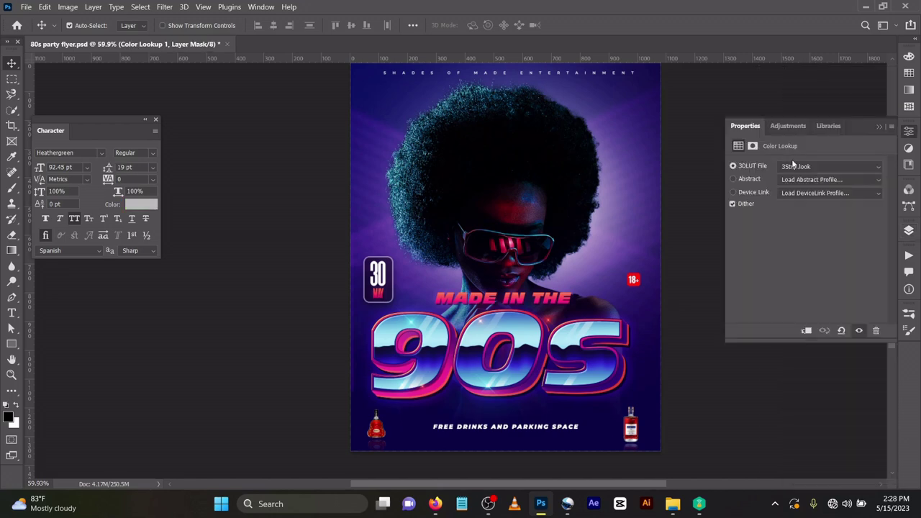
{"action": "left_click", "coordinate": [792, 164]}
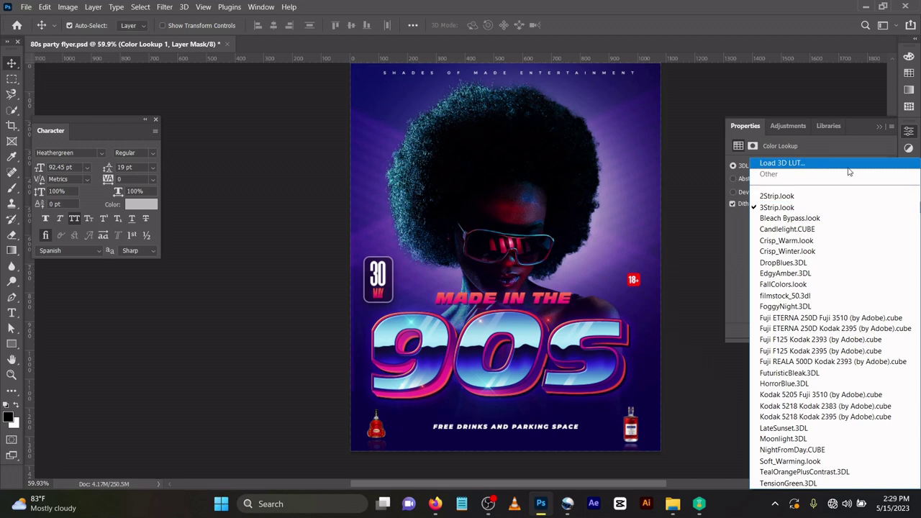
{"action": "left_click", "coordinate": [770, 107]}
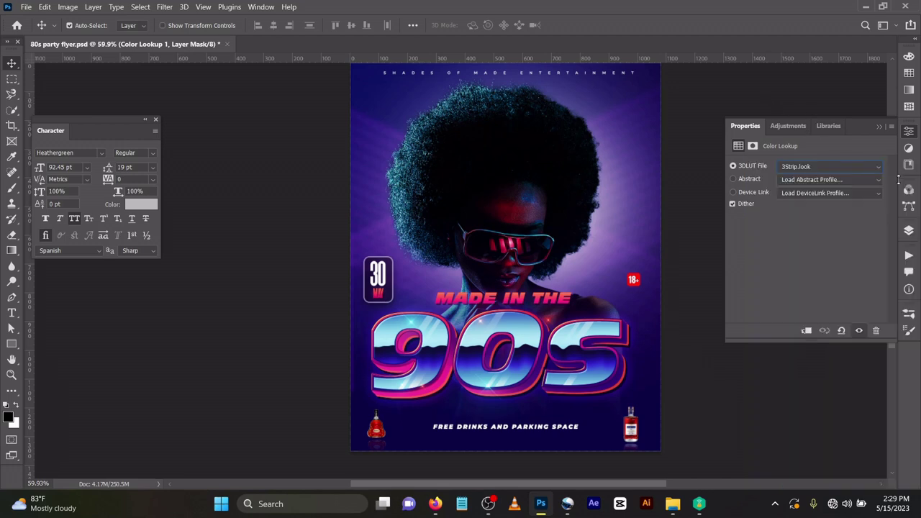